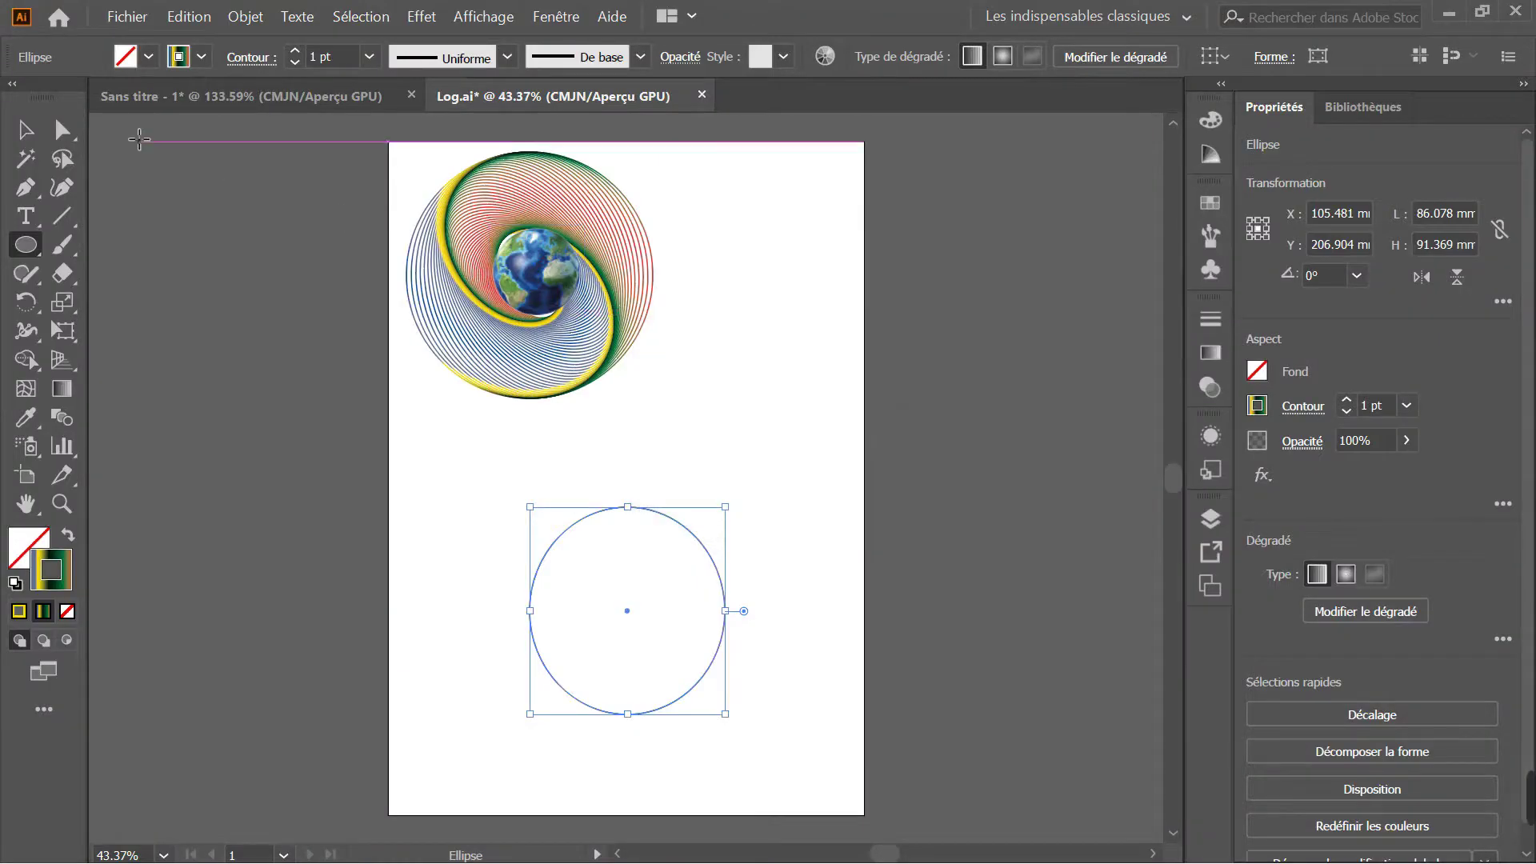
- Make the lower circle's stroke the active attribute and open its gradient settings
{"action": "left_click", "coordinate": [59, 132]}
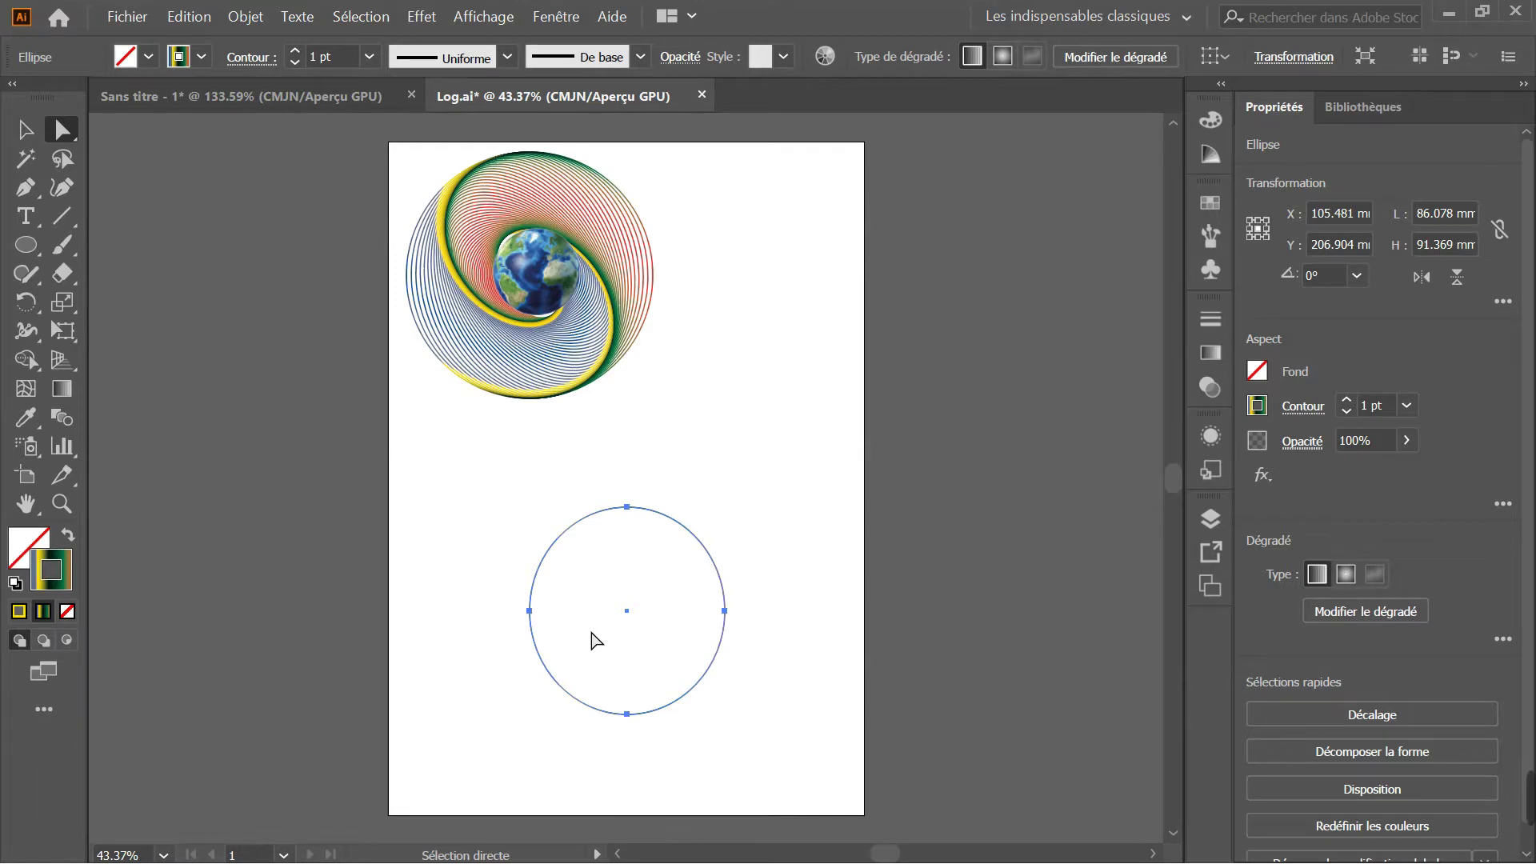
{"action": "left_click", "coordinate": [60, 587]}
{"action": "left_click", "coordinate": [60, 578]}
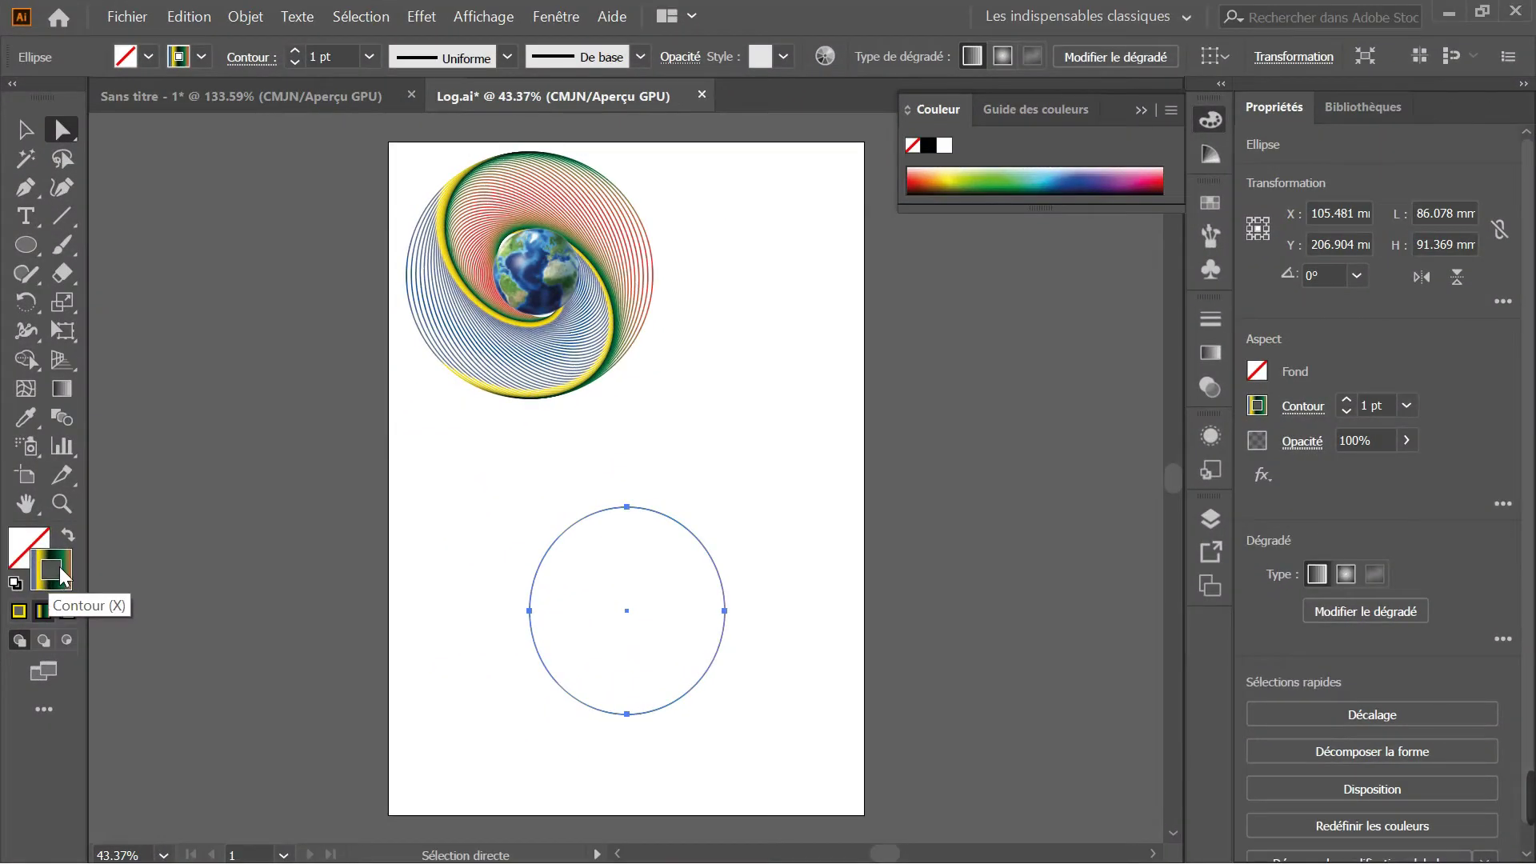
{"action": "left_click", "coordinate": [60, 389]}
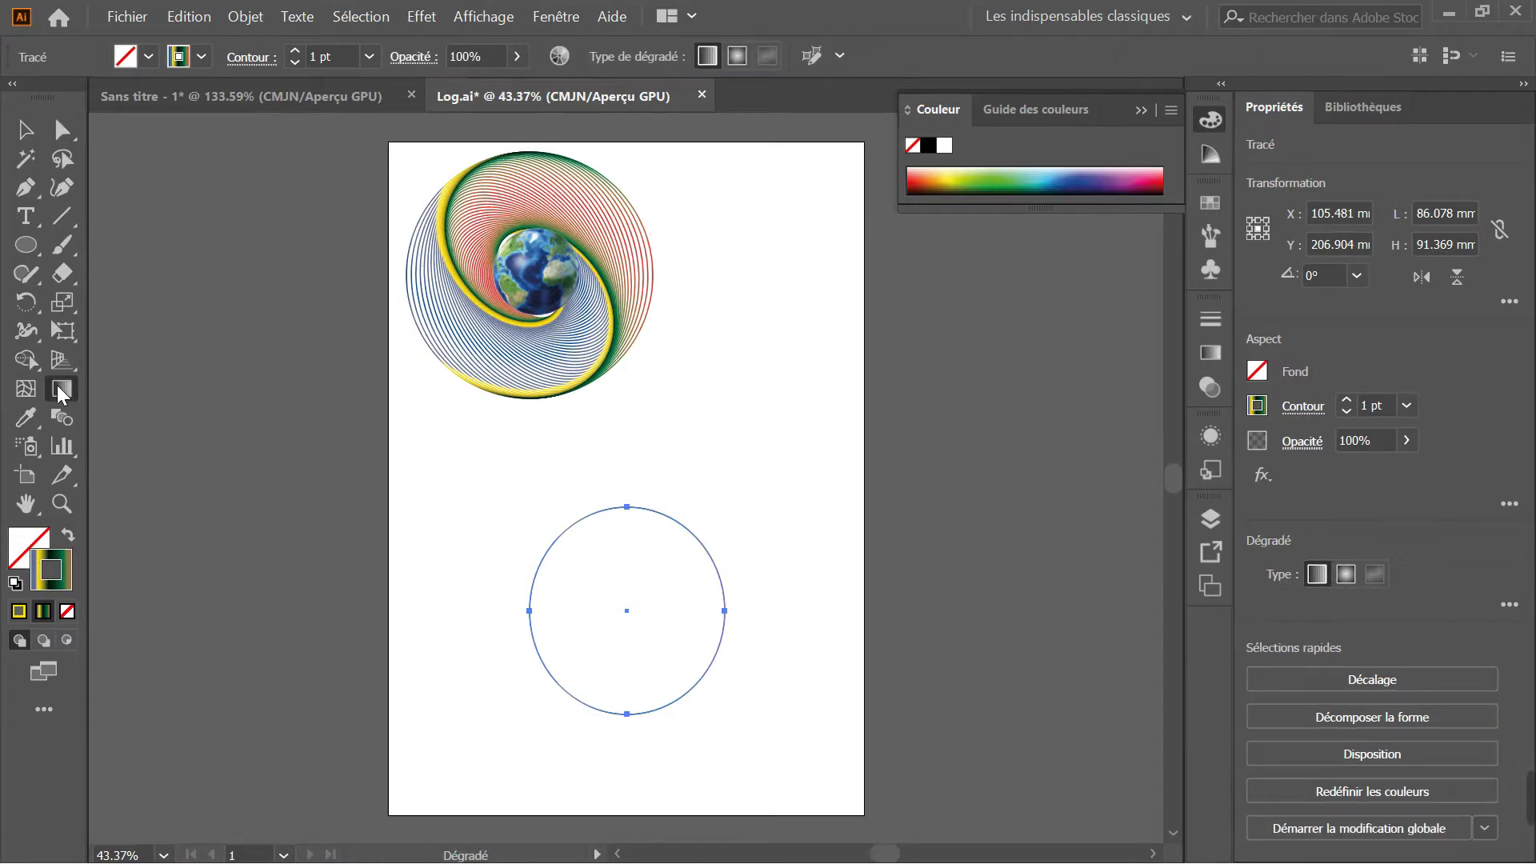
{"action": "double_click", "coordinate": [60, 390]}
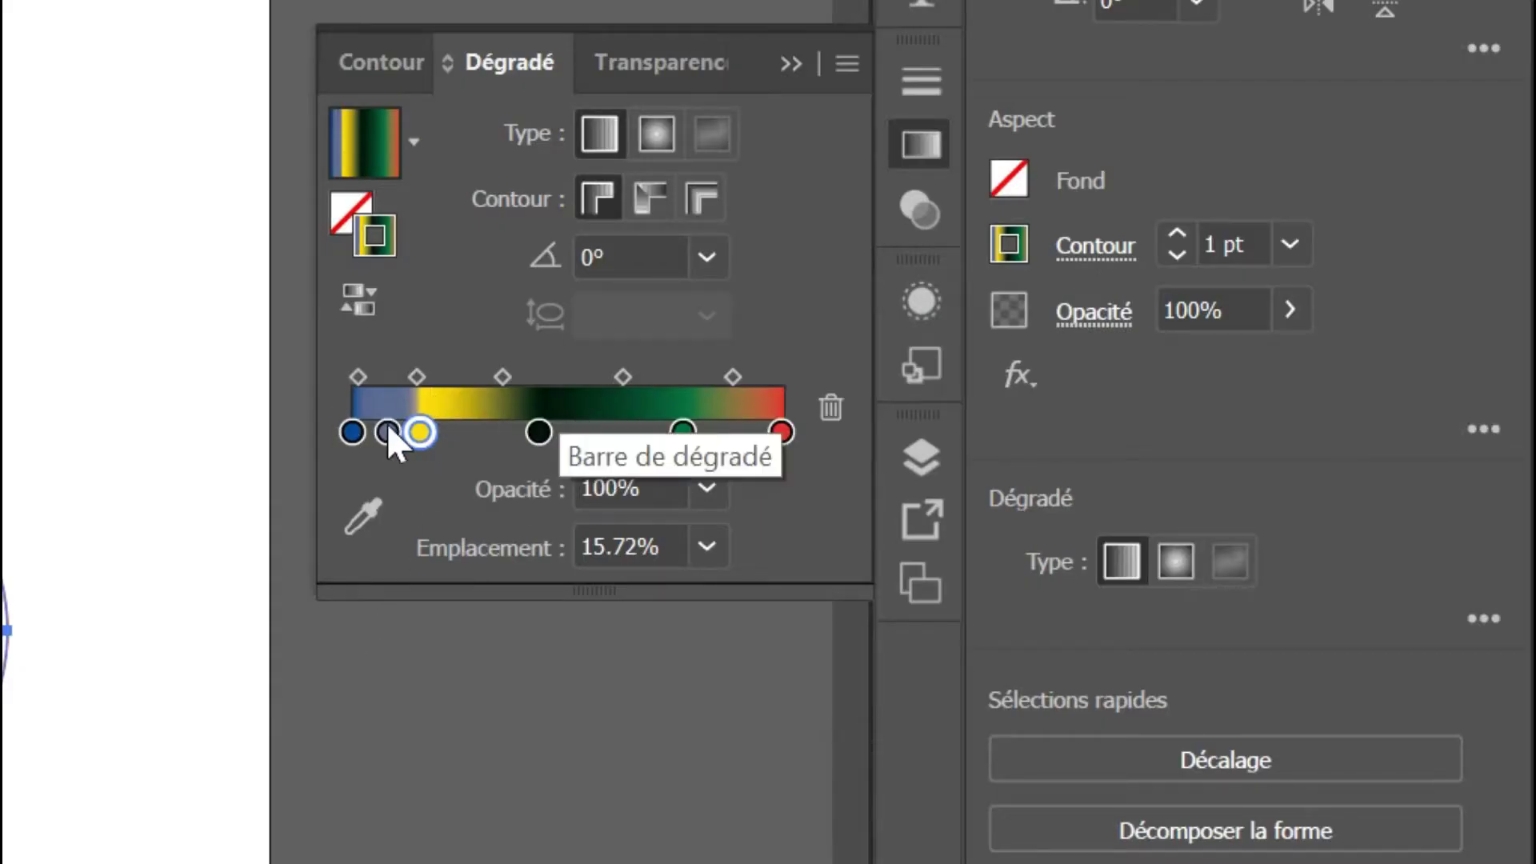
- Remove the four intermediate colour stops from the circle's stroke gradient, keeping only the blue and red end stops
{"action": "left_click_drag", "start_coordinate": [386, 424], "coordinate": [428, 497]}
{"action": "left_click", "coordinate": [426, 430]}
{"action": "left_click_drag", "start_coordinate": [420, 431], "coordinate": [424, 518]}
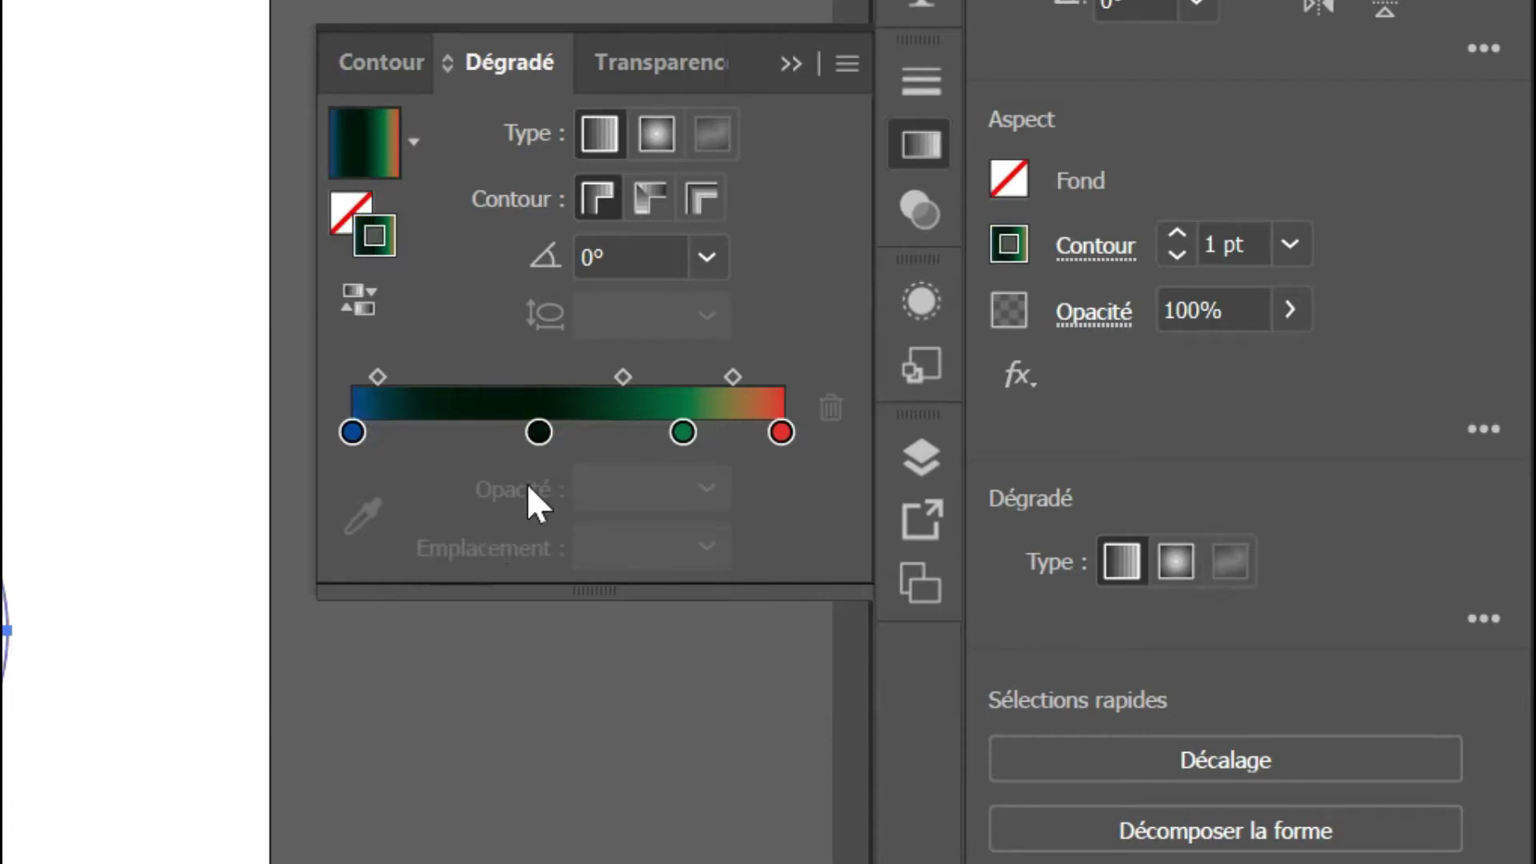
{"action": "left_click_drag", "start_coordinate": [539, 433], "coordinate": [543, 591]}
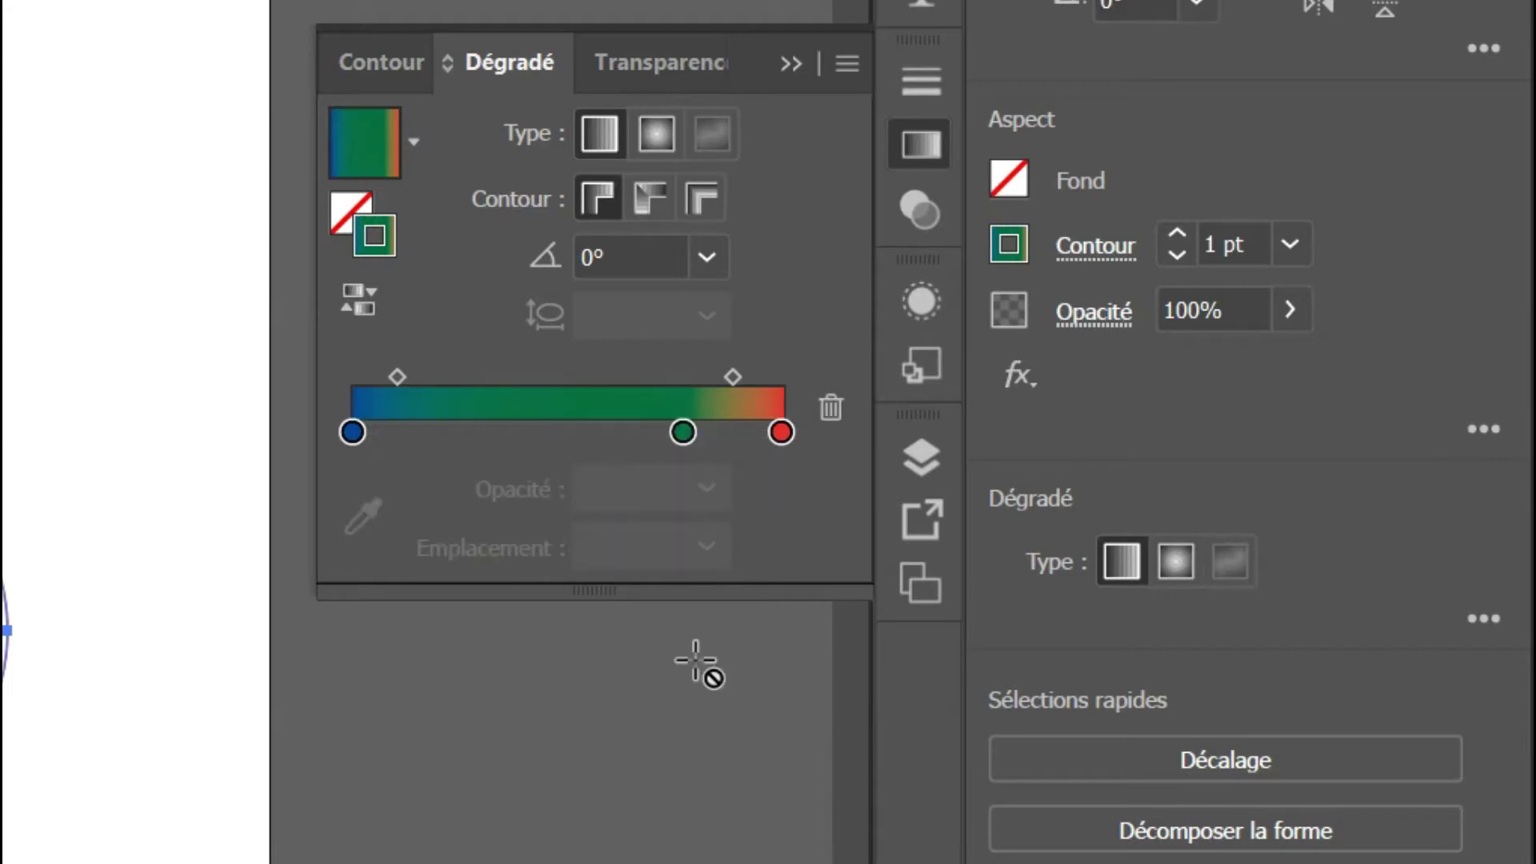
{"action": "left_click_drag", "start_coordinate": [683, 432], "coordinate": [689, 621]}
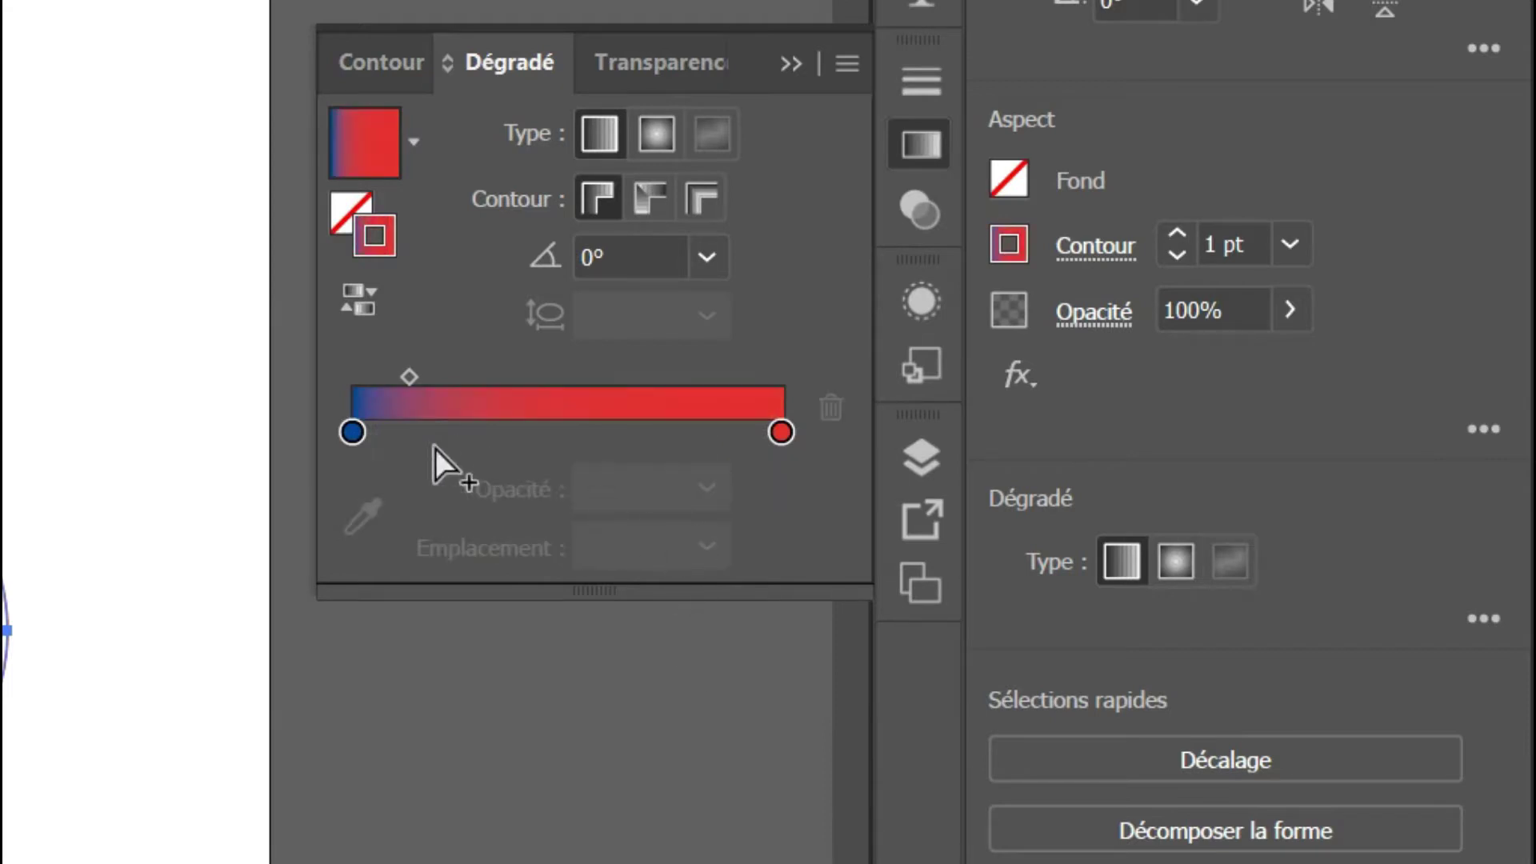
- Set the stroke gradient's start stop to white and its end stop to black
{"action": "left_click", "coordinate": [356, 431]}
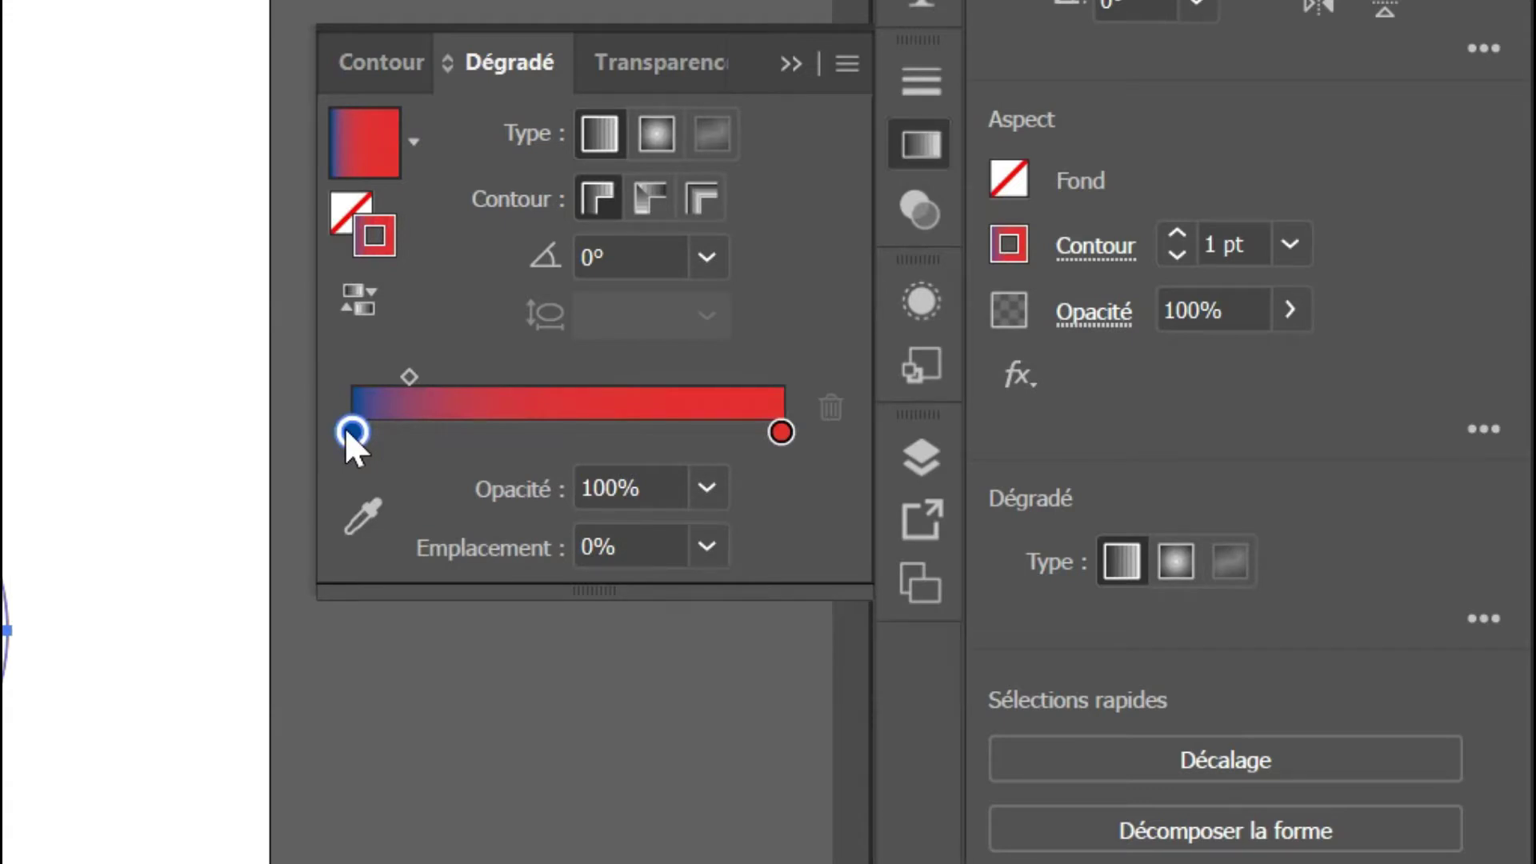
{"action": "double_click", "coordinate": [350, 432]}
{"action": "left_click", "coordinate": [241, 574]}
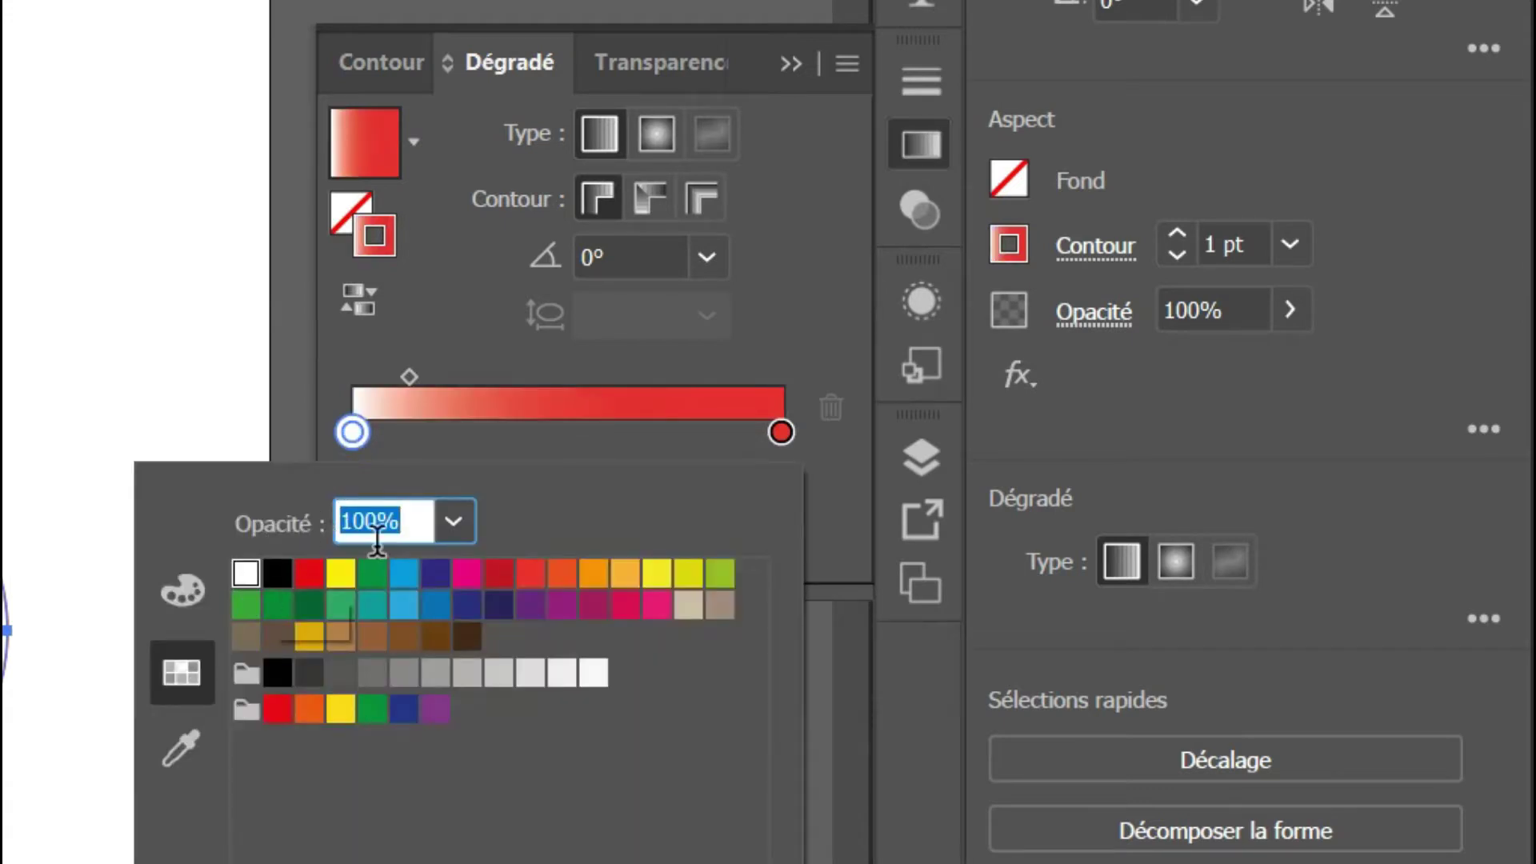
{"action": "left_click", "coordinate": [780, 432]}
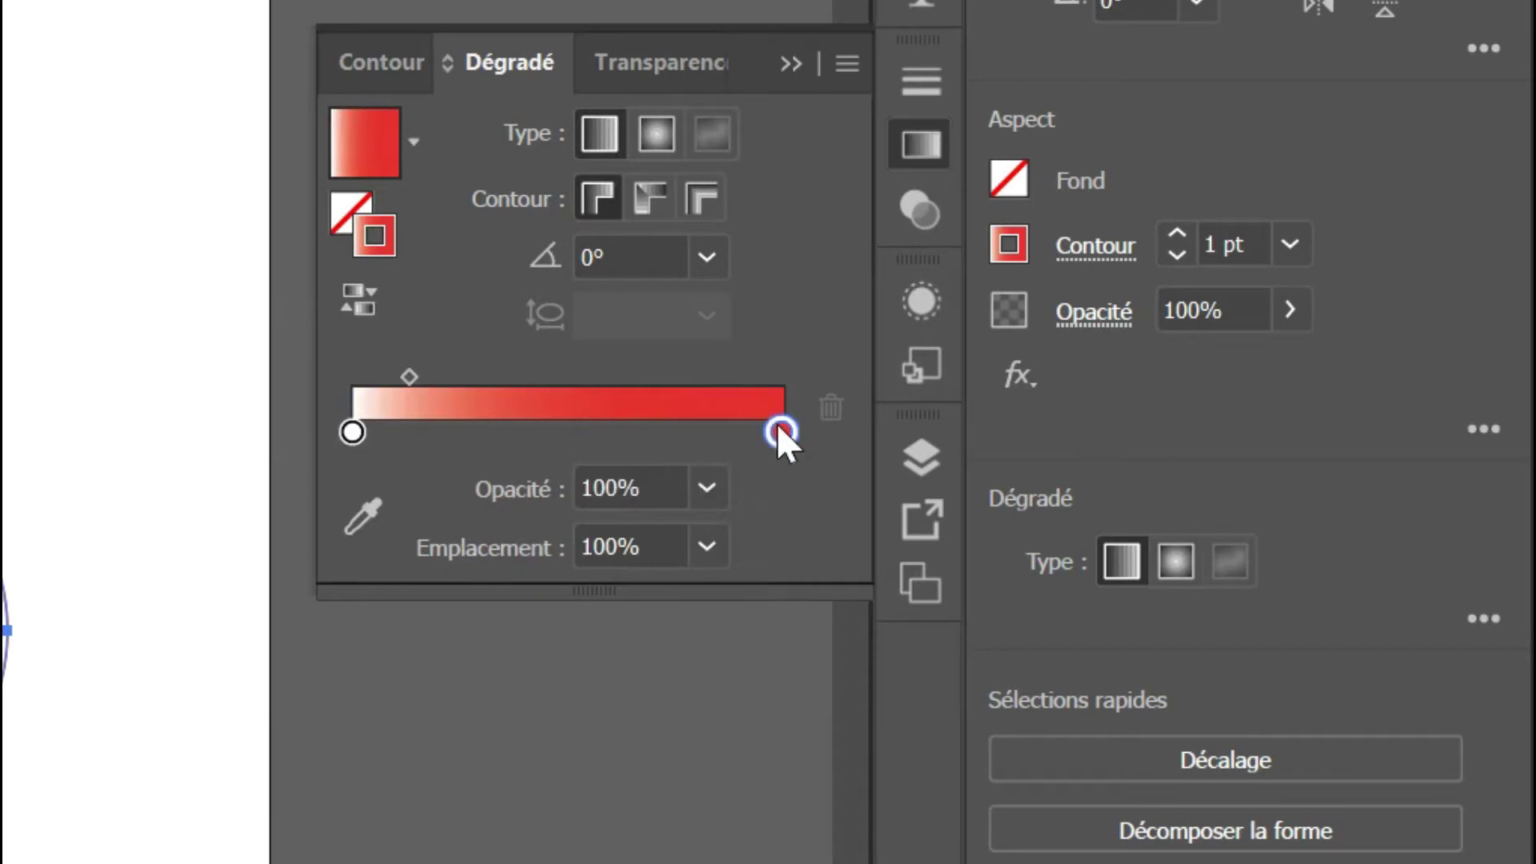
{"action": "double_click", "coordinate": [780, 432]}
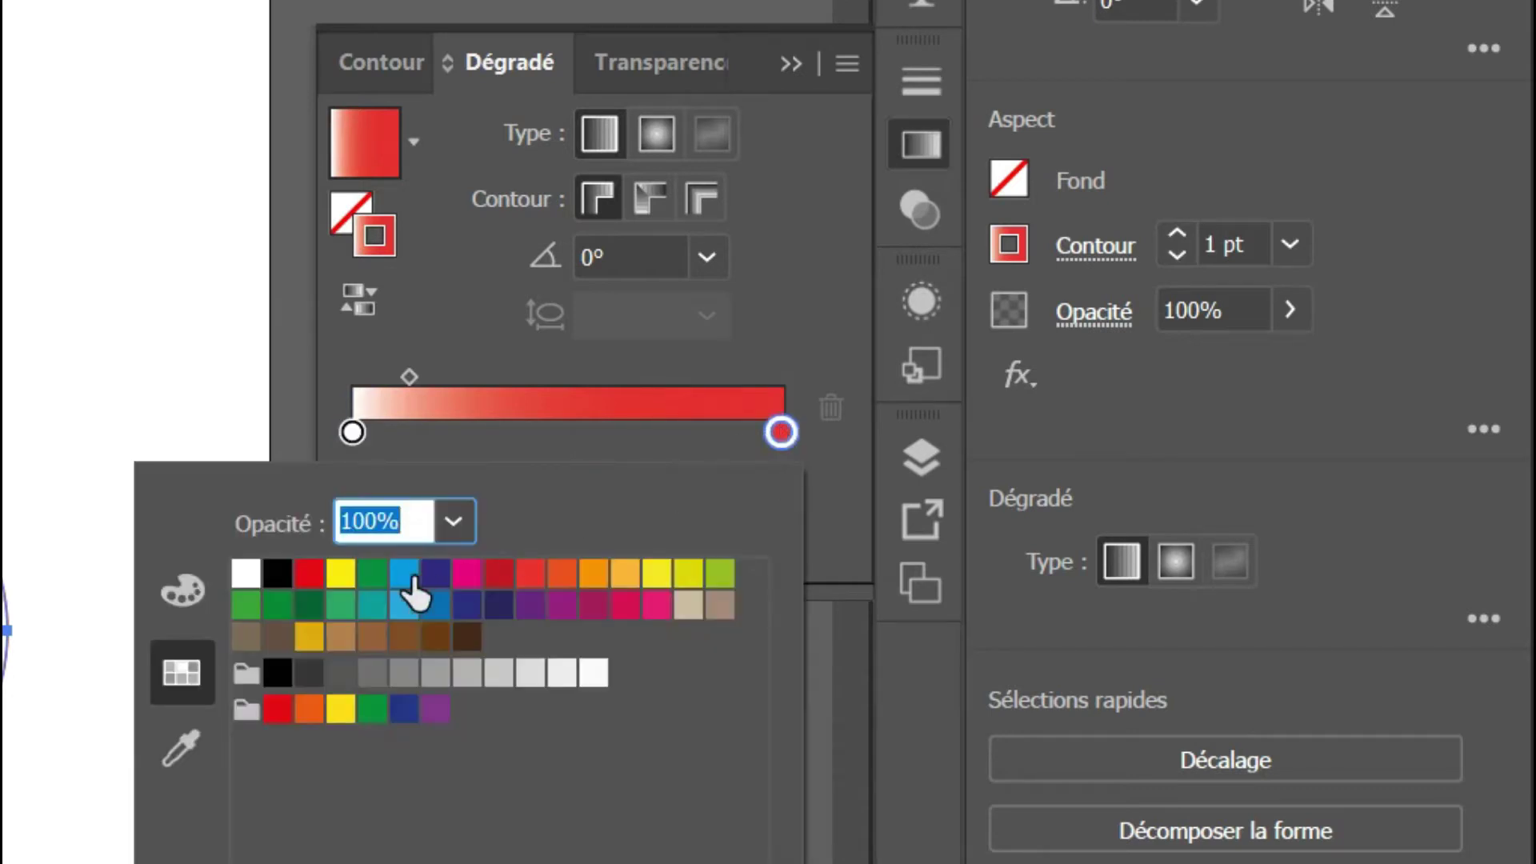
{"action": "left_click", "coordinate": [278, 573]}
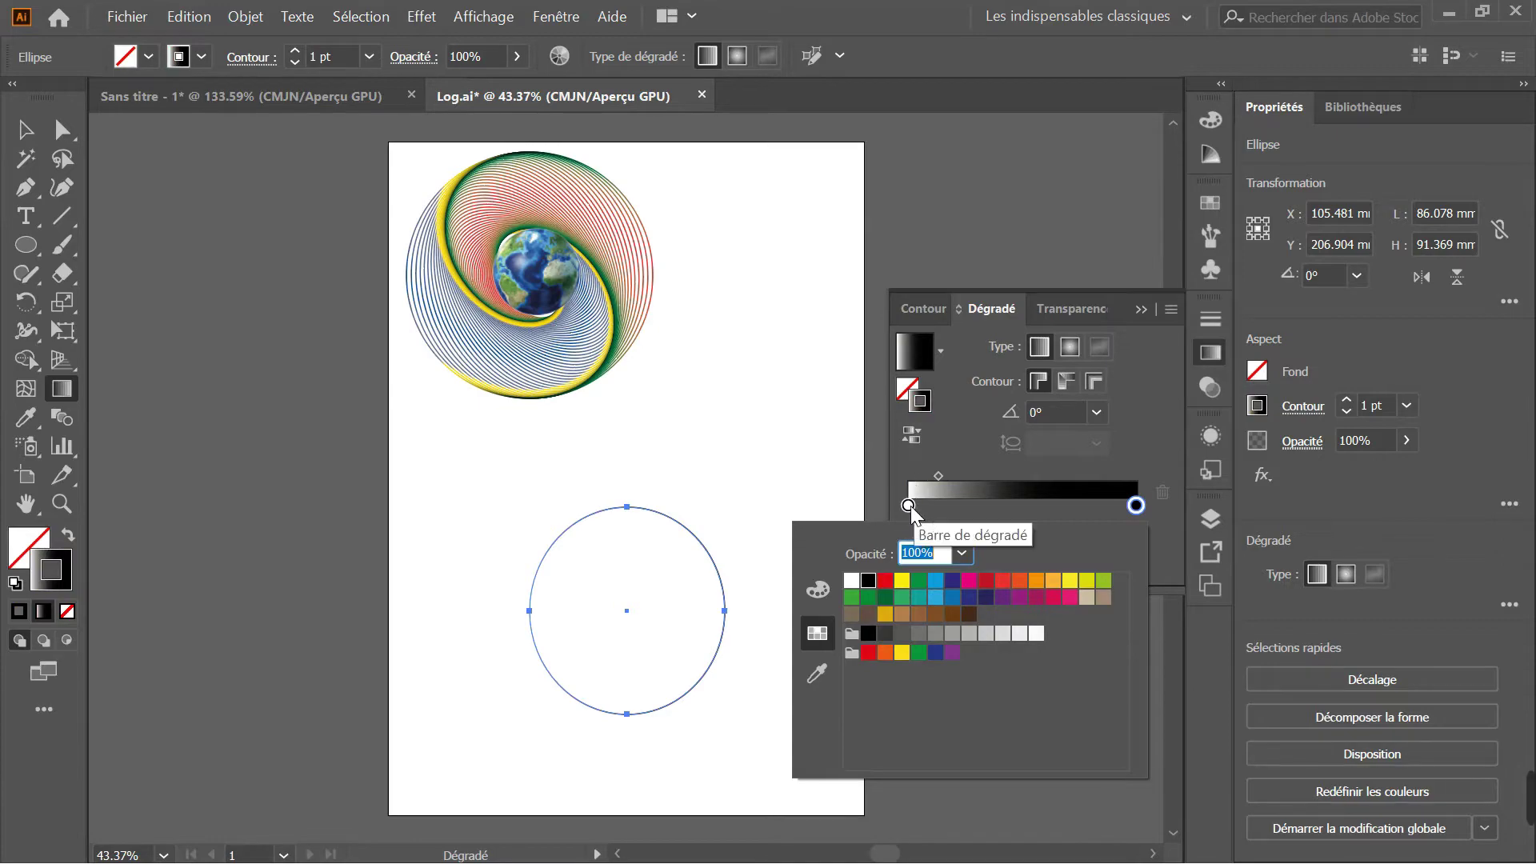
{"action": "key", "text": "Escape"}
- Set the stroke gradient's start stop to dark green
{"action": "left_click", "coordinate": [909, 506]}
{"action": "double_click", "coordinate": [909, 505]}
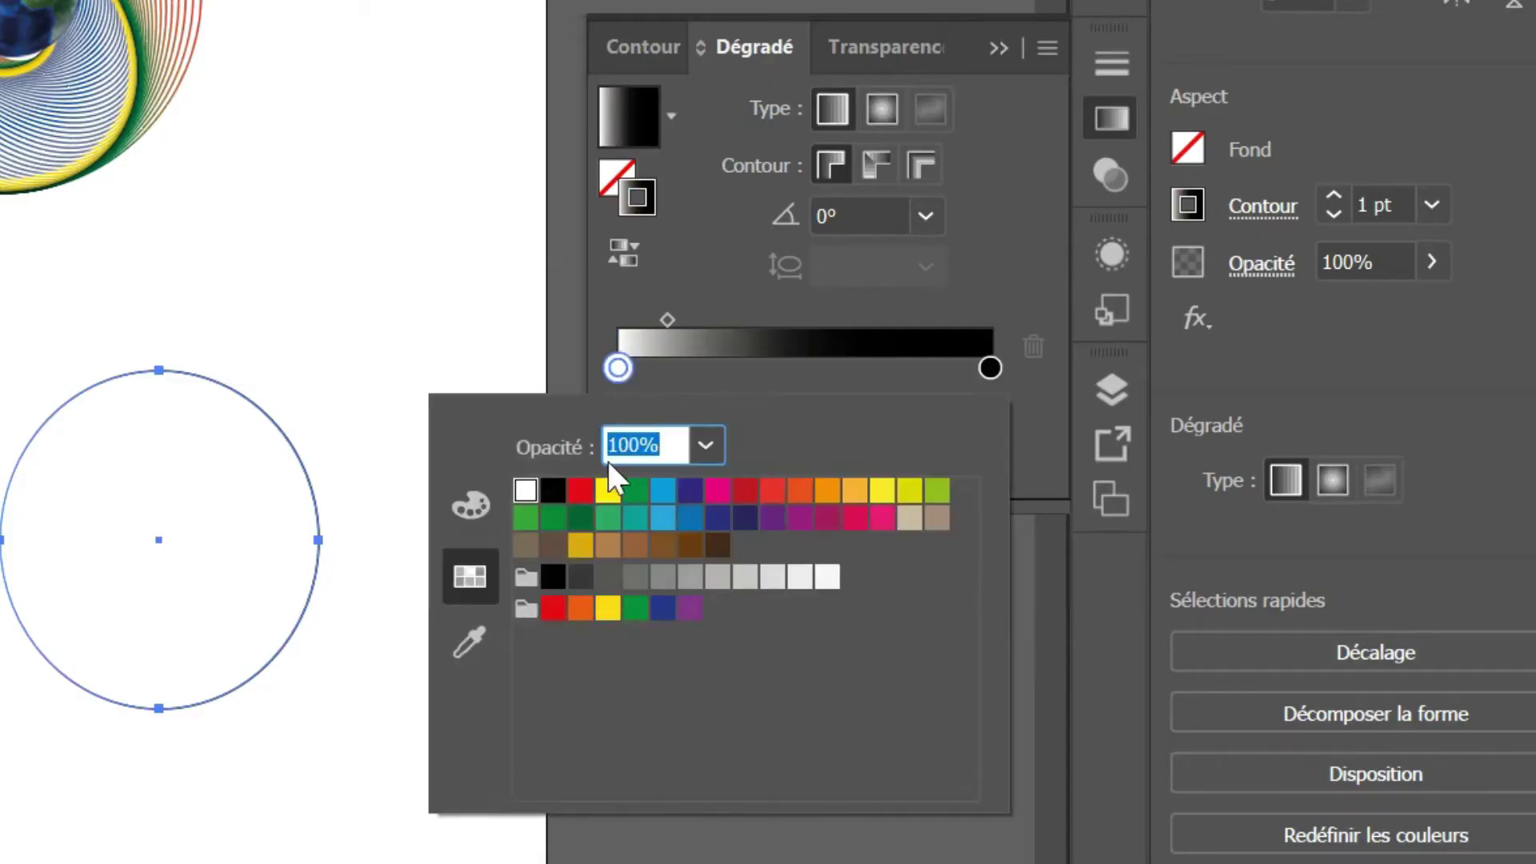
{"action": "left_click", "coordinate": [645, 497]}
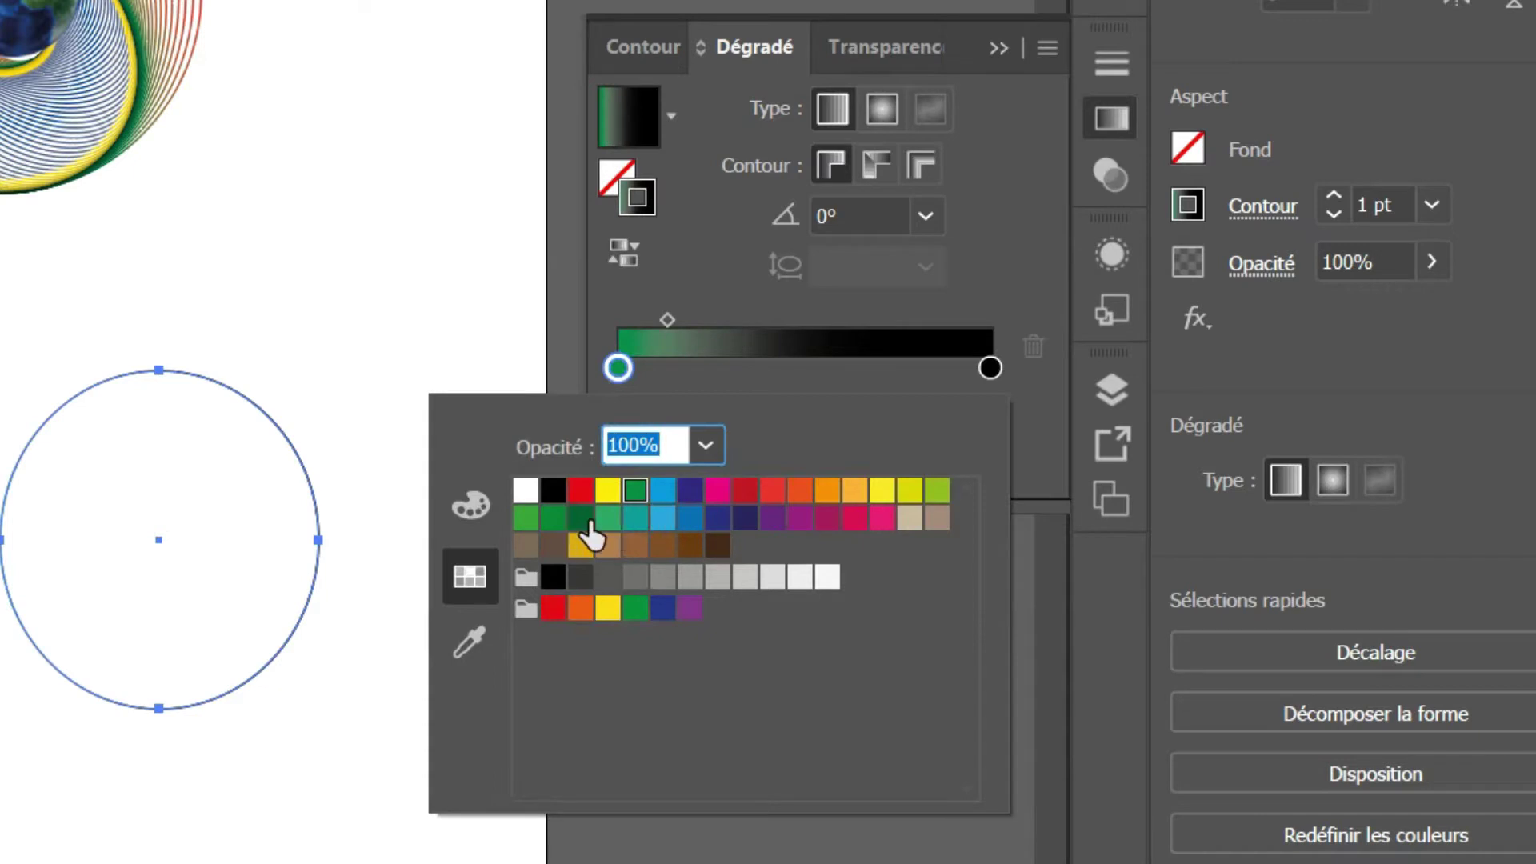
{"action": "left_click", "coordinate": [581, 518]}
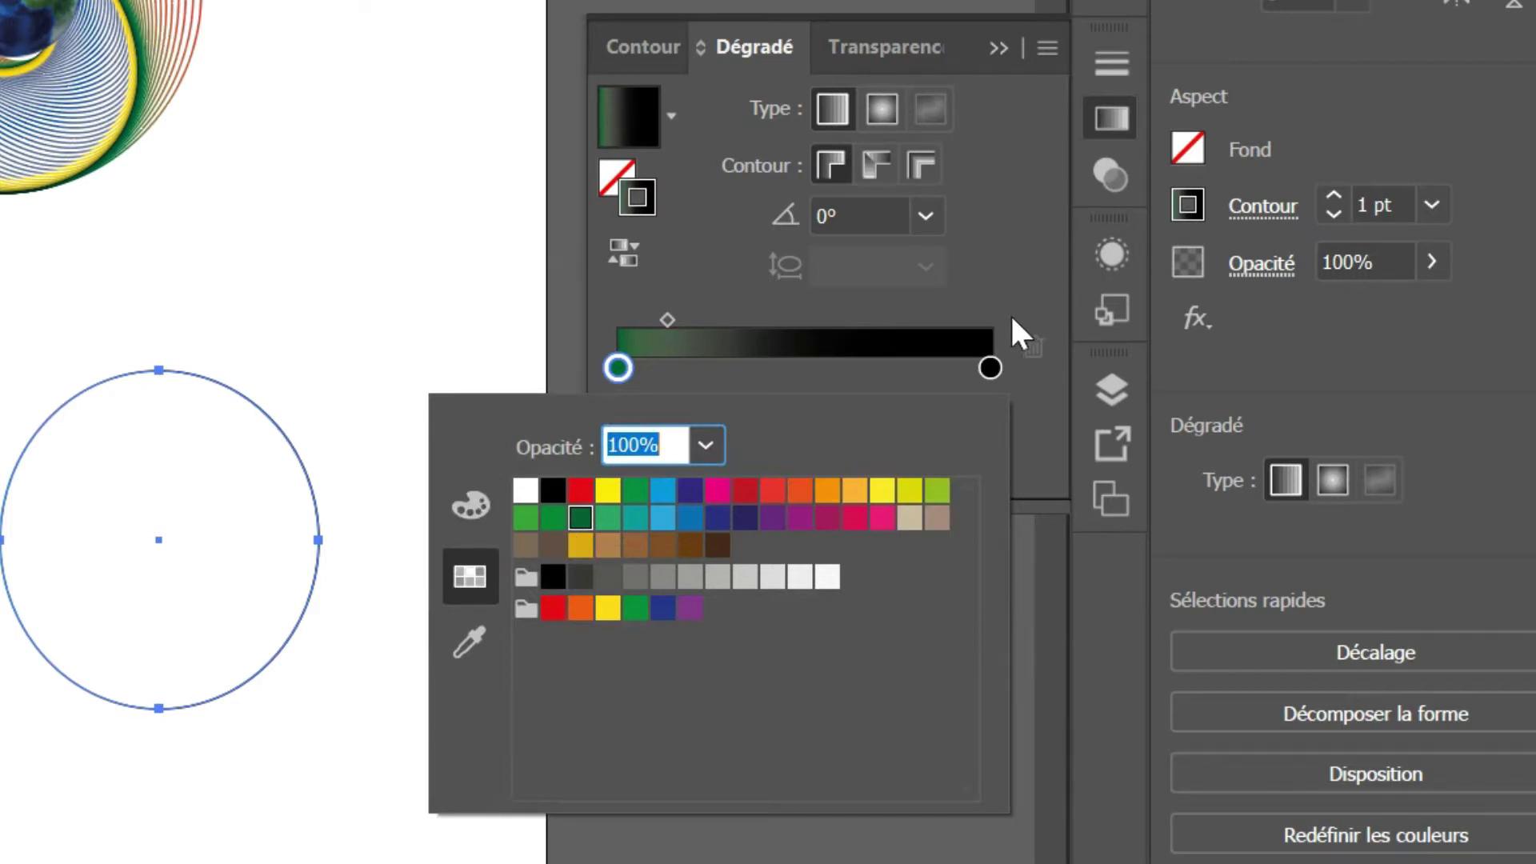
- Set the stroke gradient's end stop to yellow
{"action": "left_click", "coordinate": [991, 368]}
{"action": "left_click", "coordinate": [990, 367]}
{"action": "double_click", "coordinate": [991, 368]}
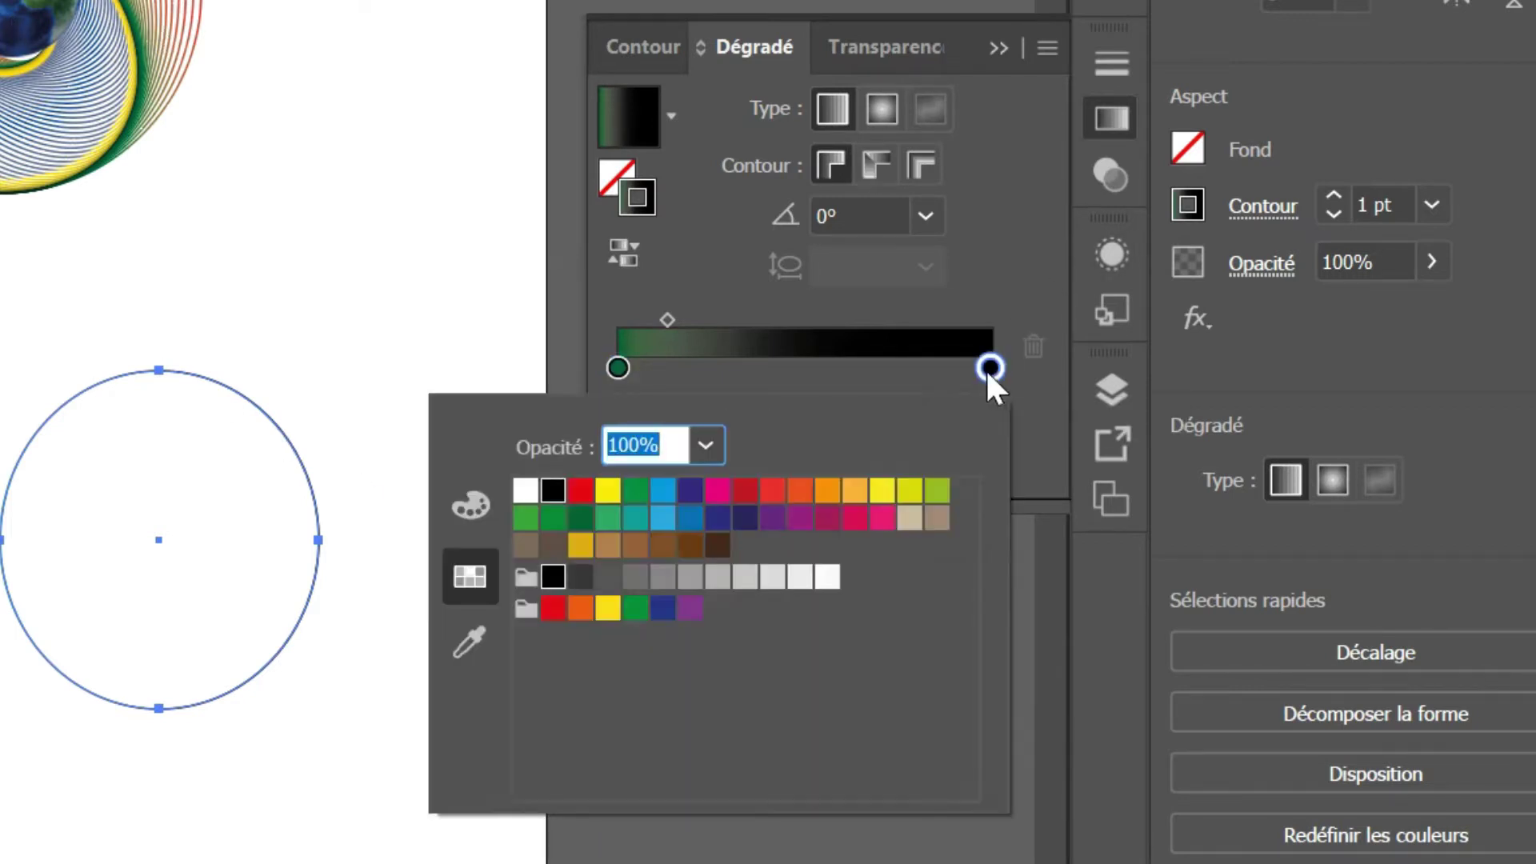
{"action": "left_click", "coordinate": [911, 490]}
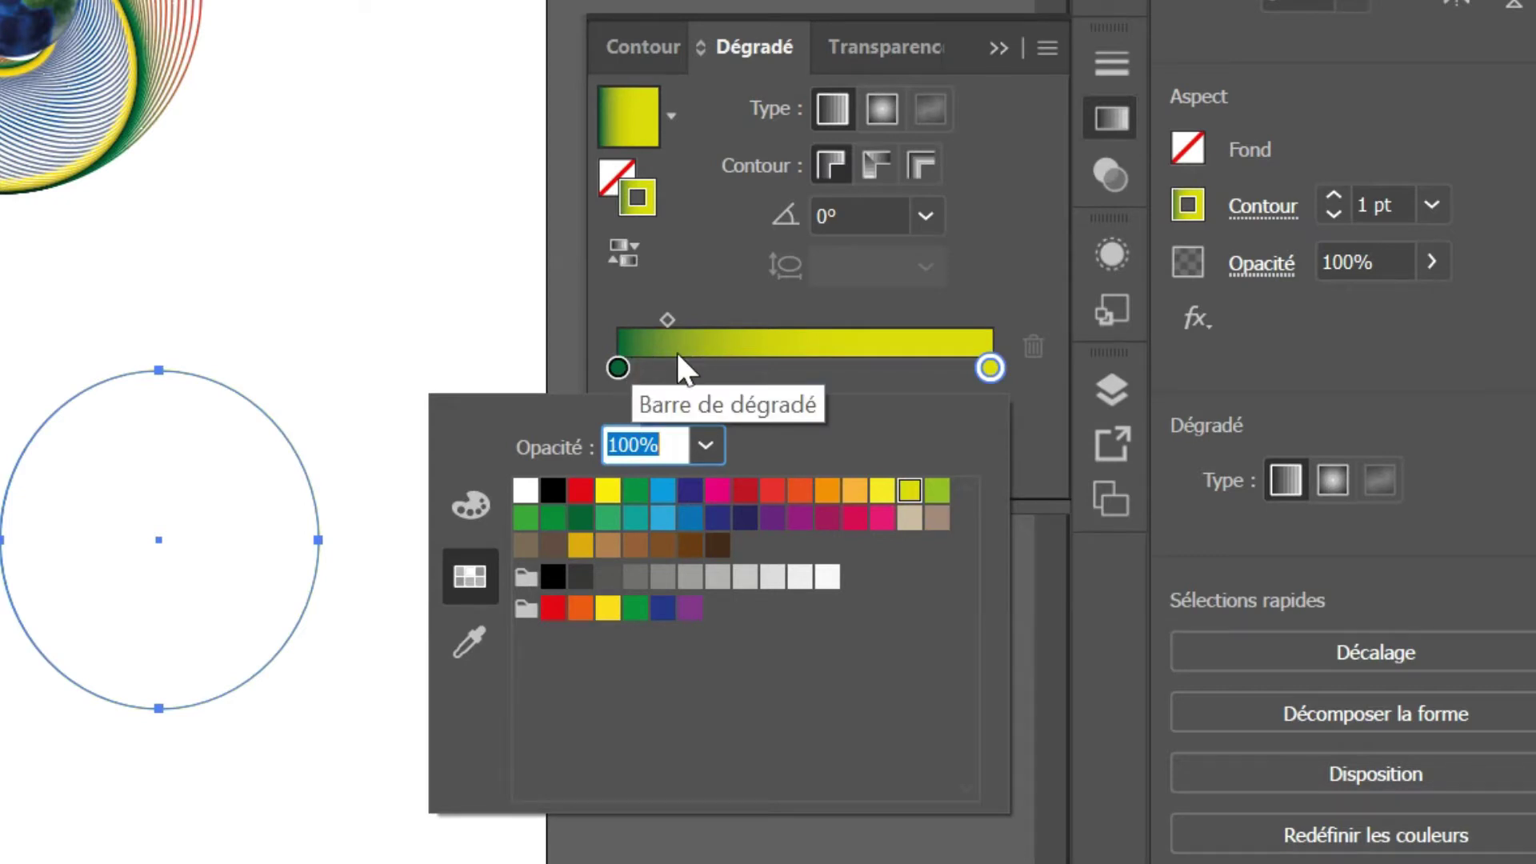
{"action": "key", "text": "Escape"}
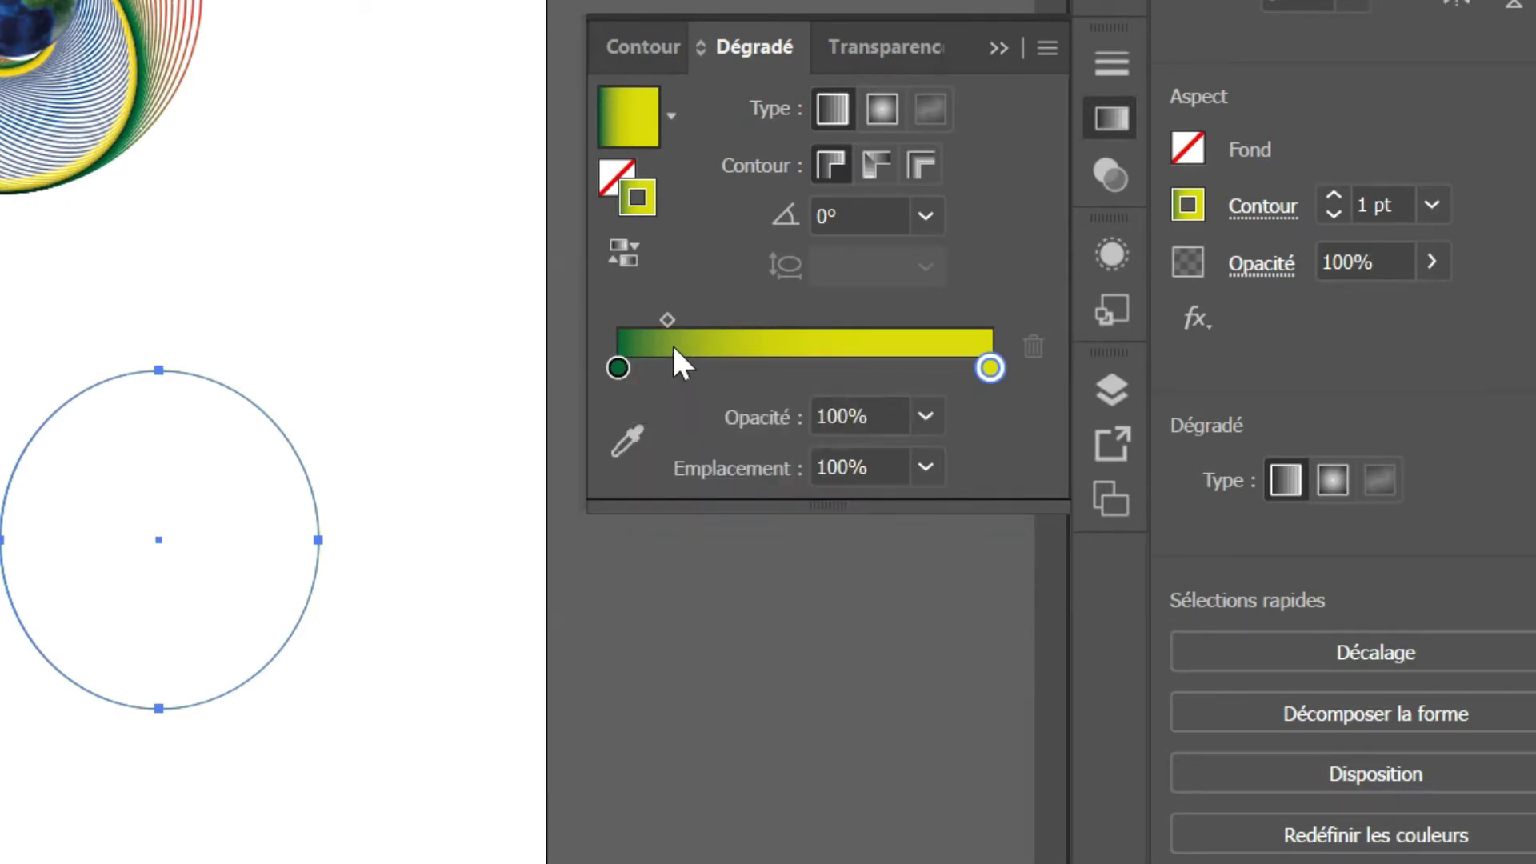
- Add a dark blue colour stop at 25% on the stroke gradient
{"action": "left_click_drag", "start_coordinate": [630, 367], "coordinate": [711, 368]}
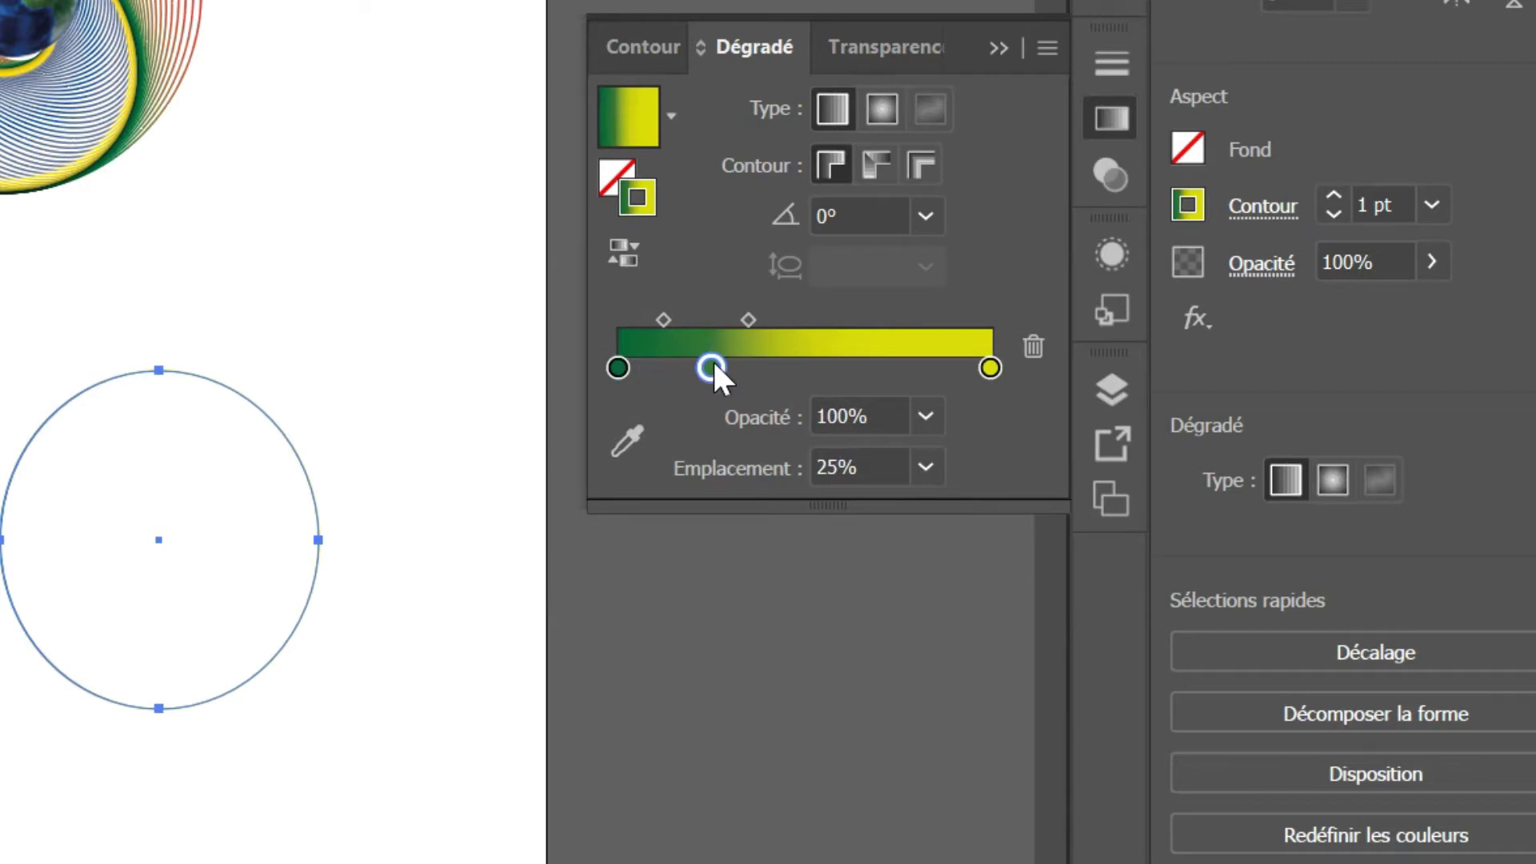
{"action": "double_click", "coordinate": [712, 368]}
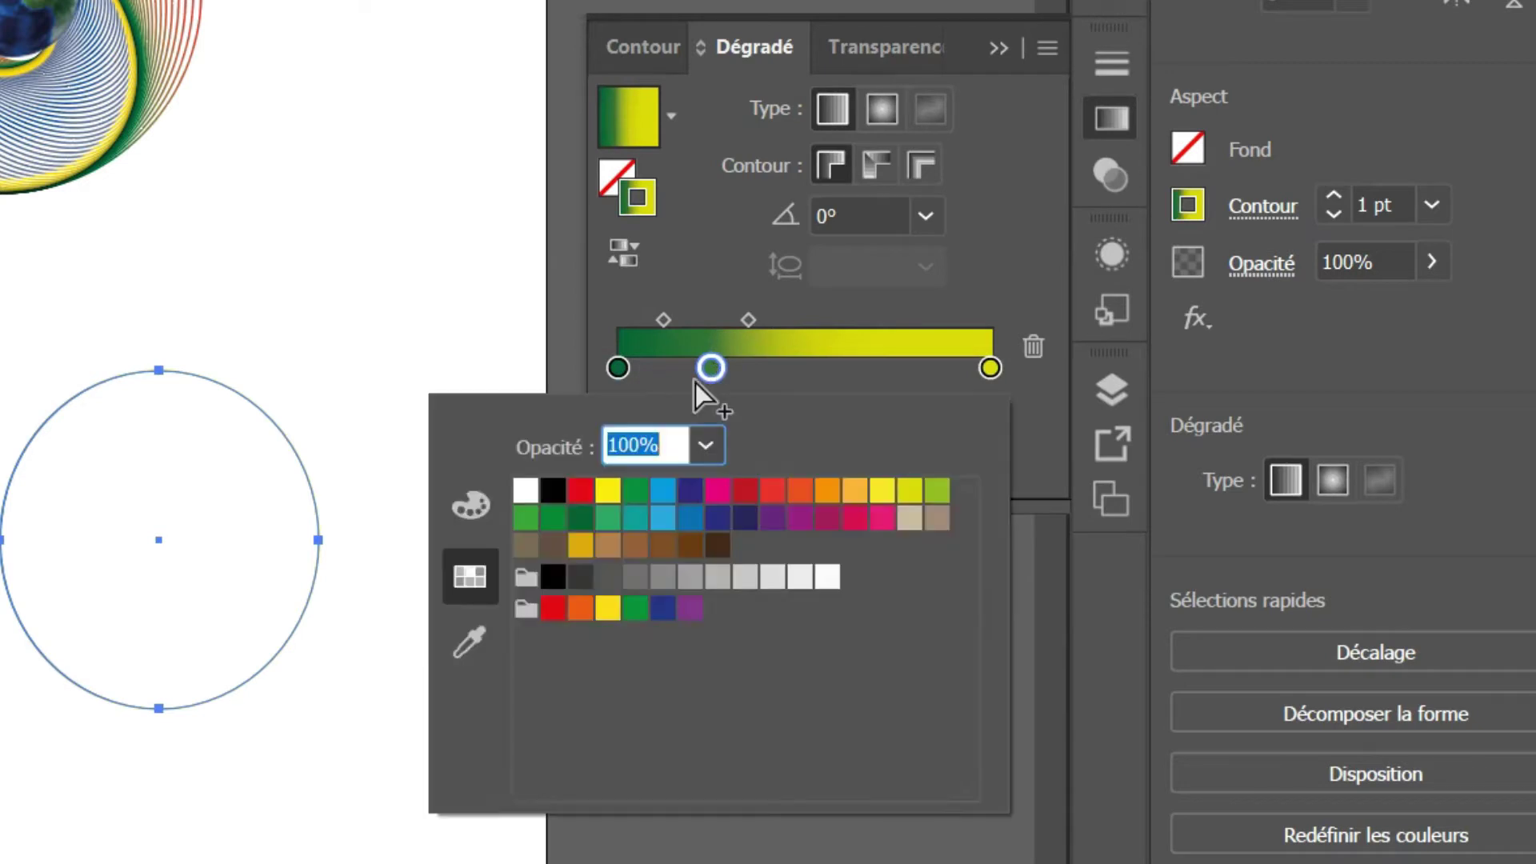
{"action": "left_click", "coordinate": [692, 491]}
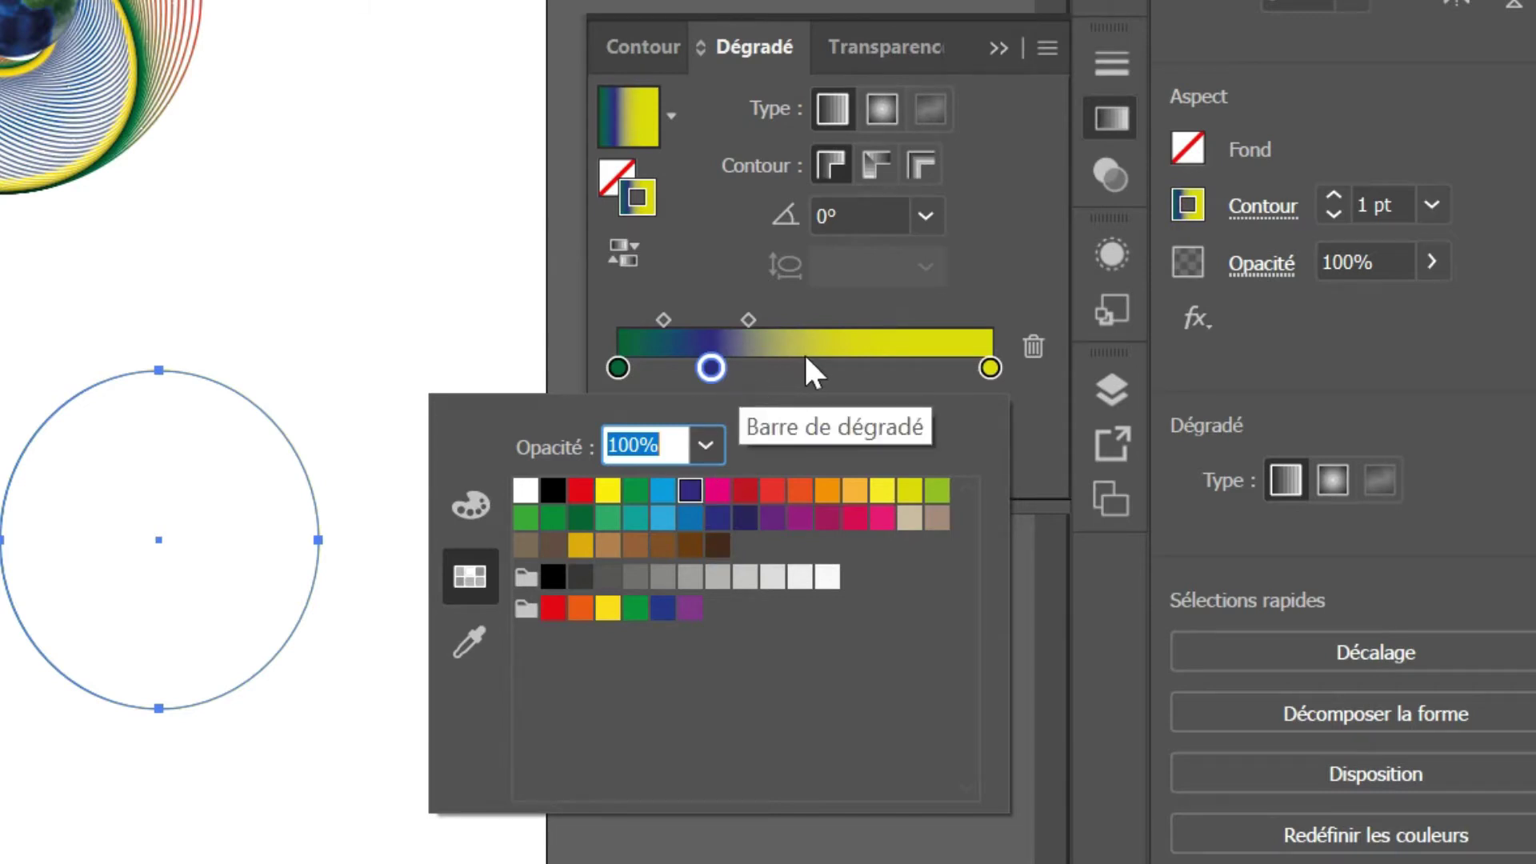
{"action": "left_click", "coordinate": [990, 368]}
{"action": "double_click", "coordinate": [989, 368]}
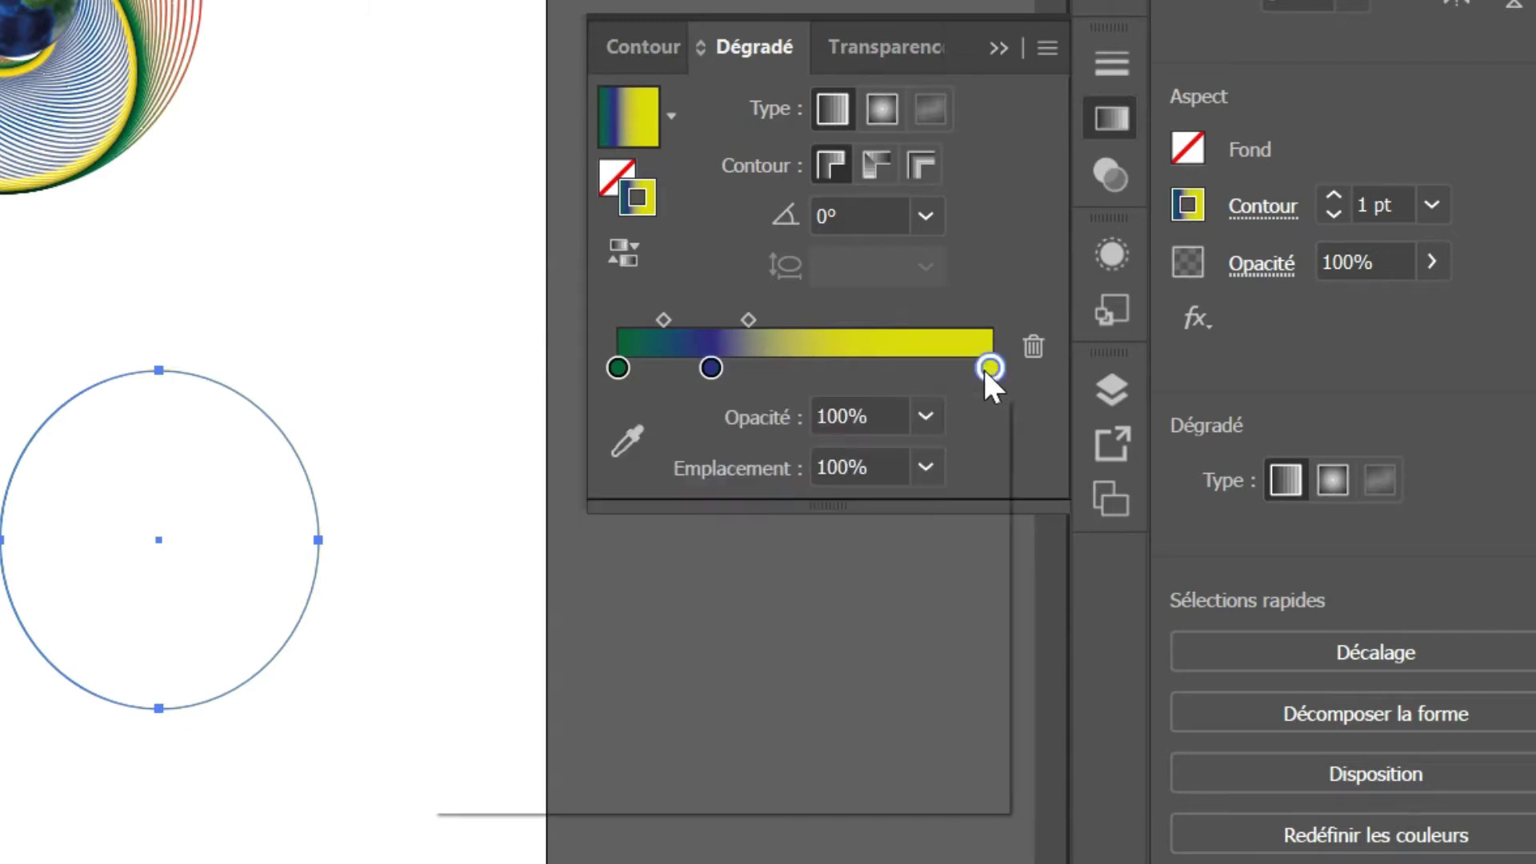
{"action": "key", "text": "Escape"}
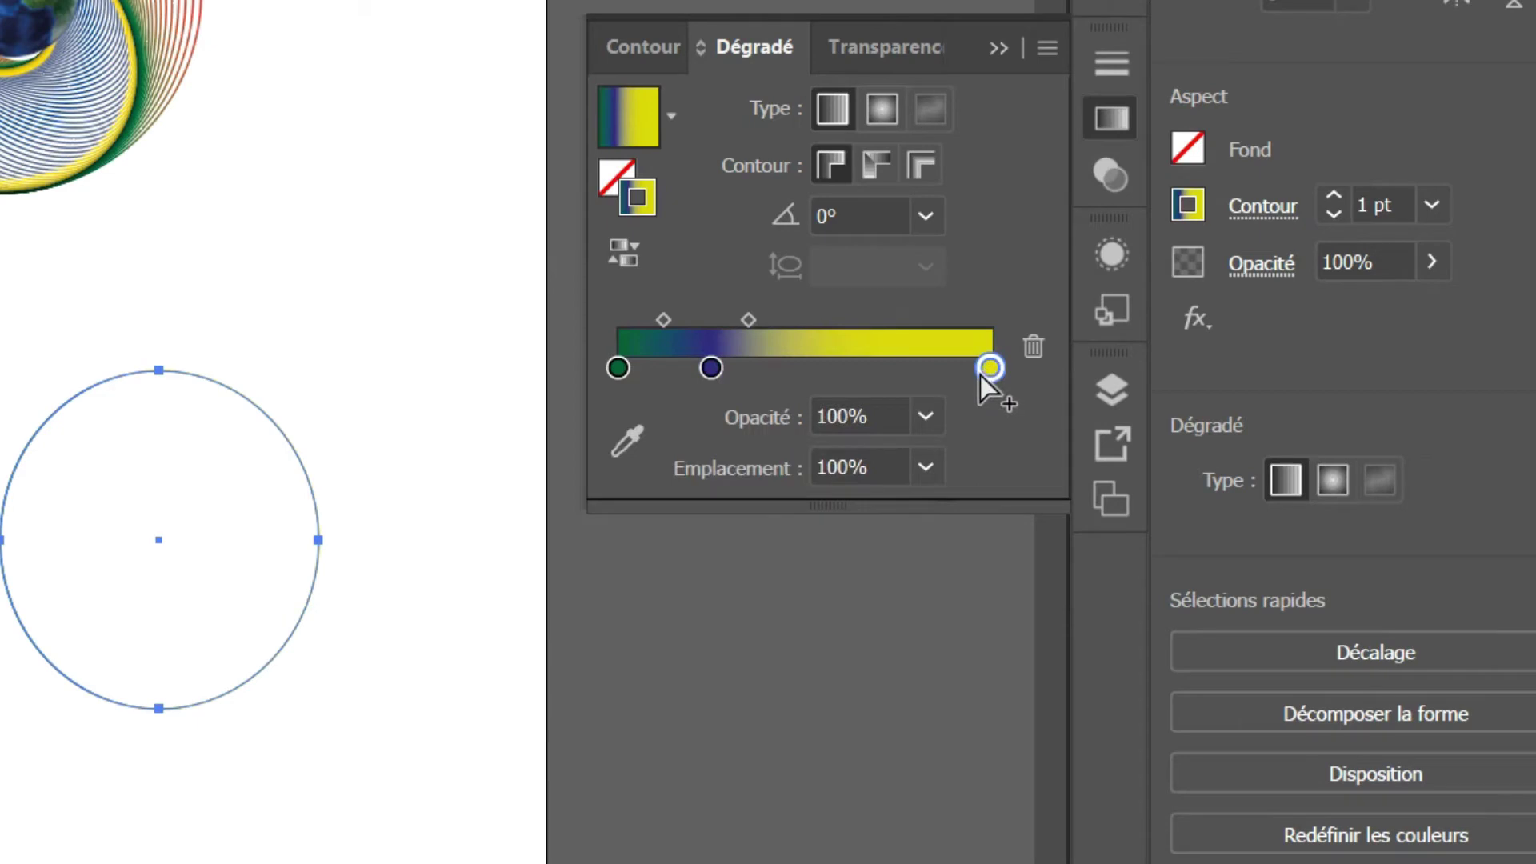
- Add a red colour stop at about 68% between the dark blue and yellow stops of the stroke gradient
{"action": "left_click", "coordinate": [980, 373]}
{"action": "left_click_drag", "start_coordinate": [974, 368], "coordinate": [870, 370]}
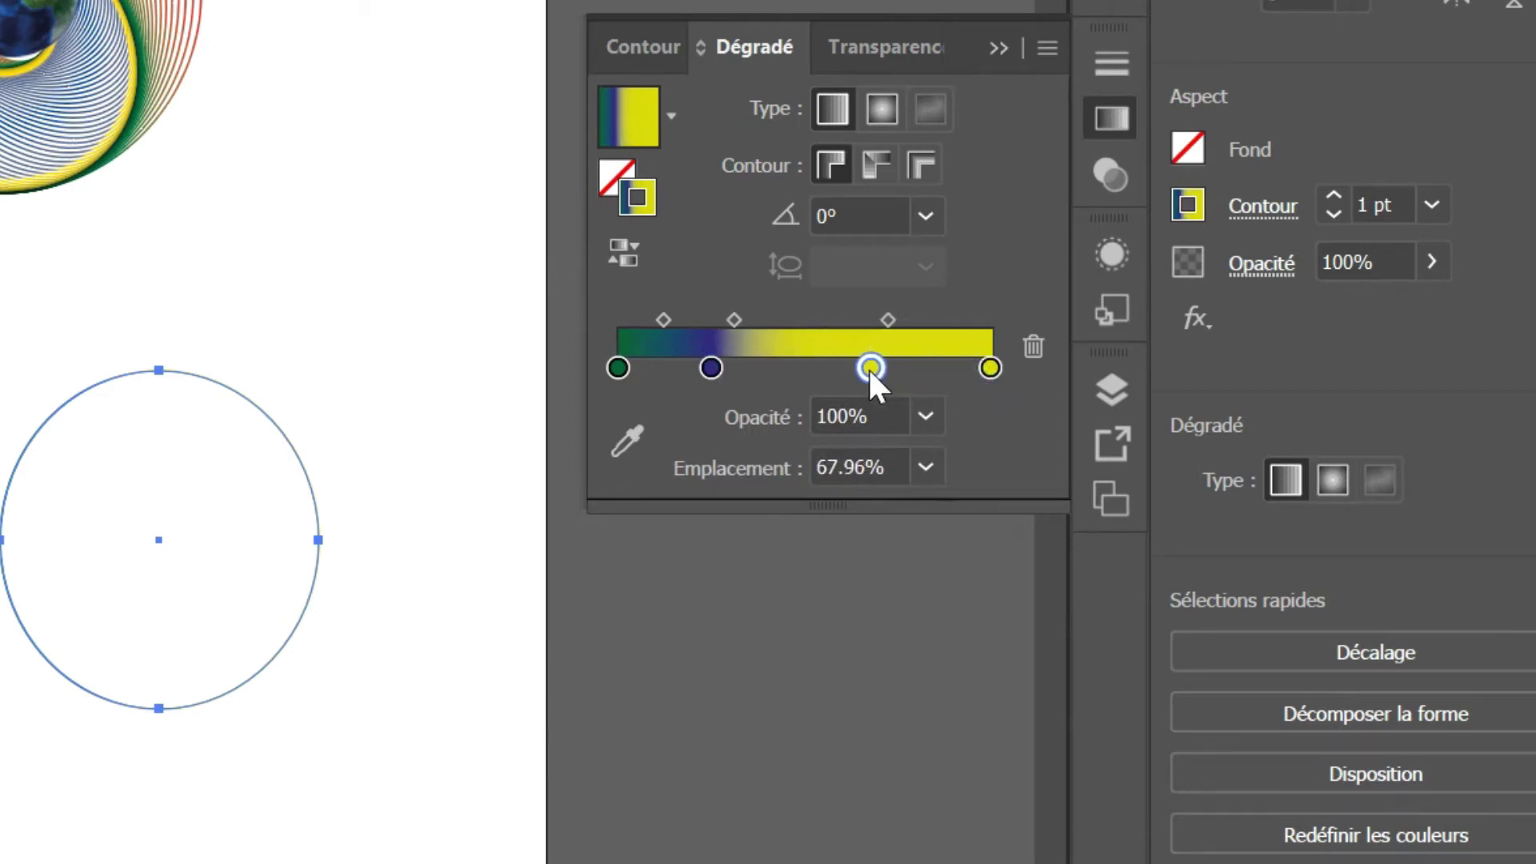
{"action": "double_click", "coordinate": [870, 368]}
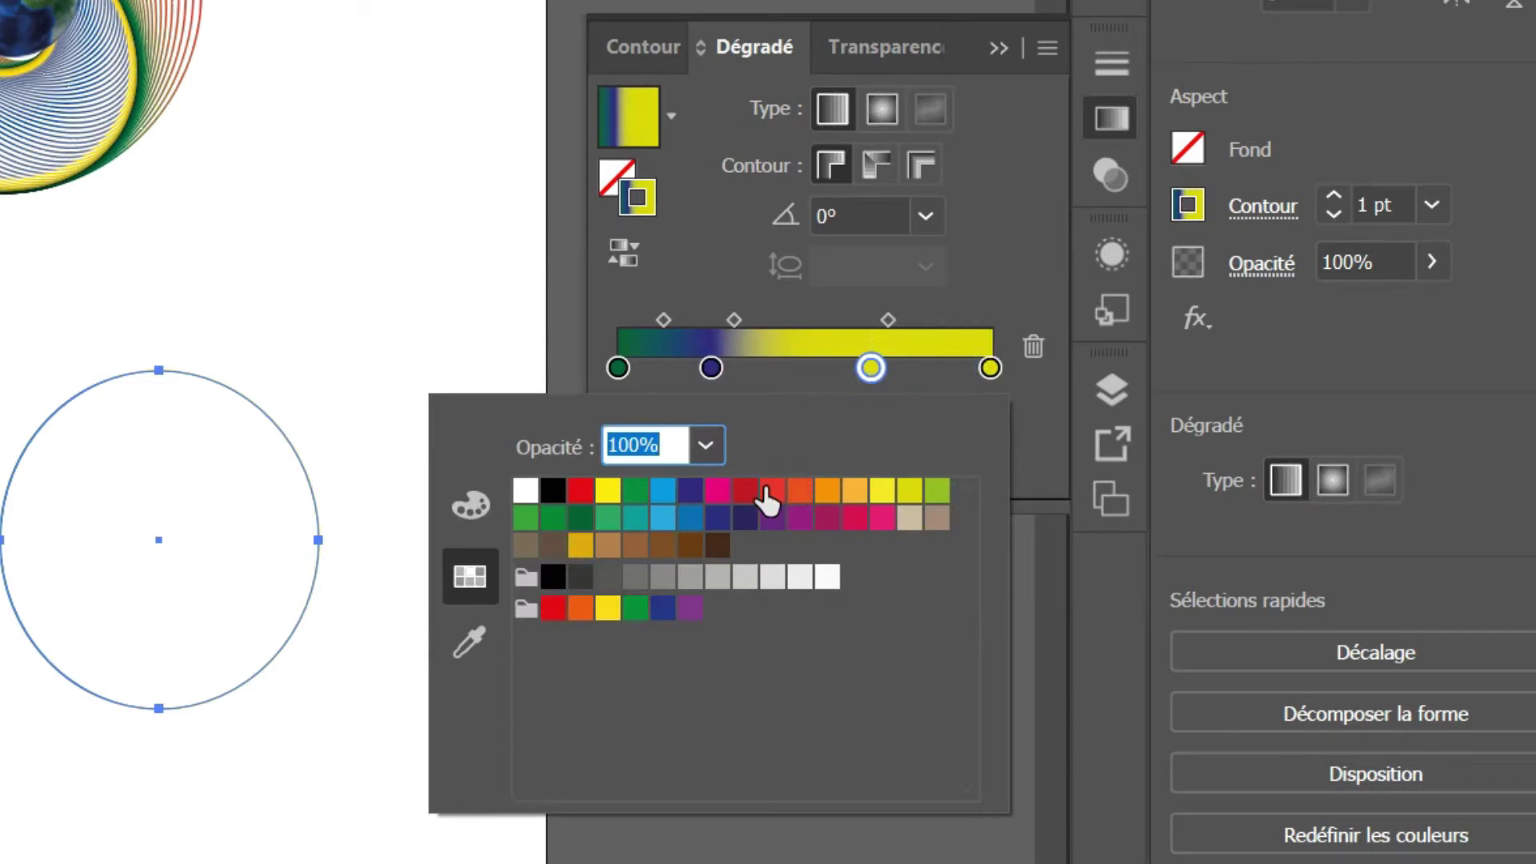
{"action": "left_click", "coordinate": [755, 490]}
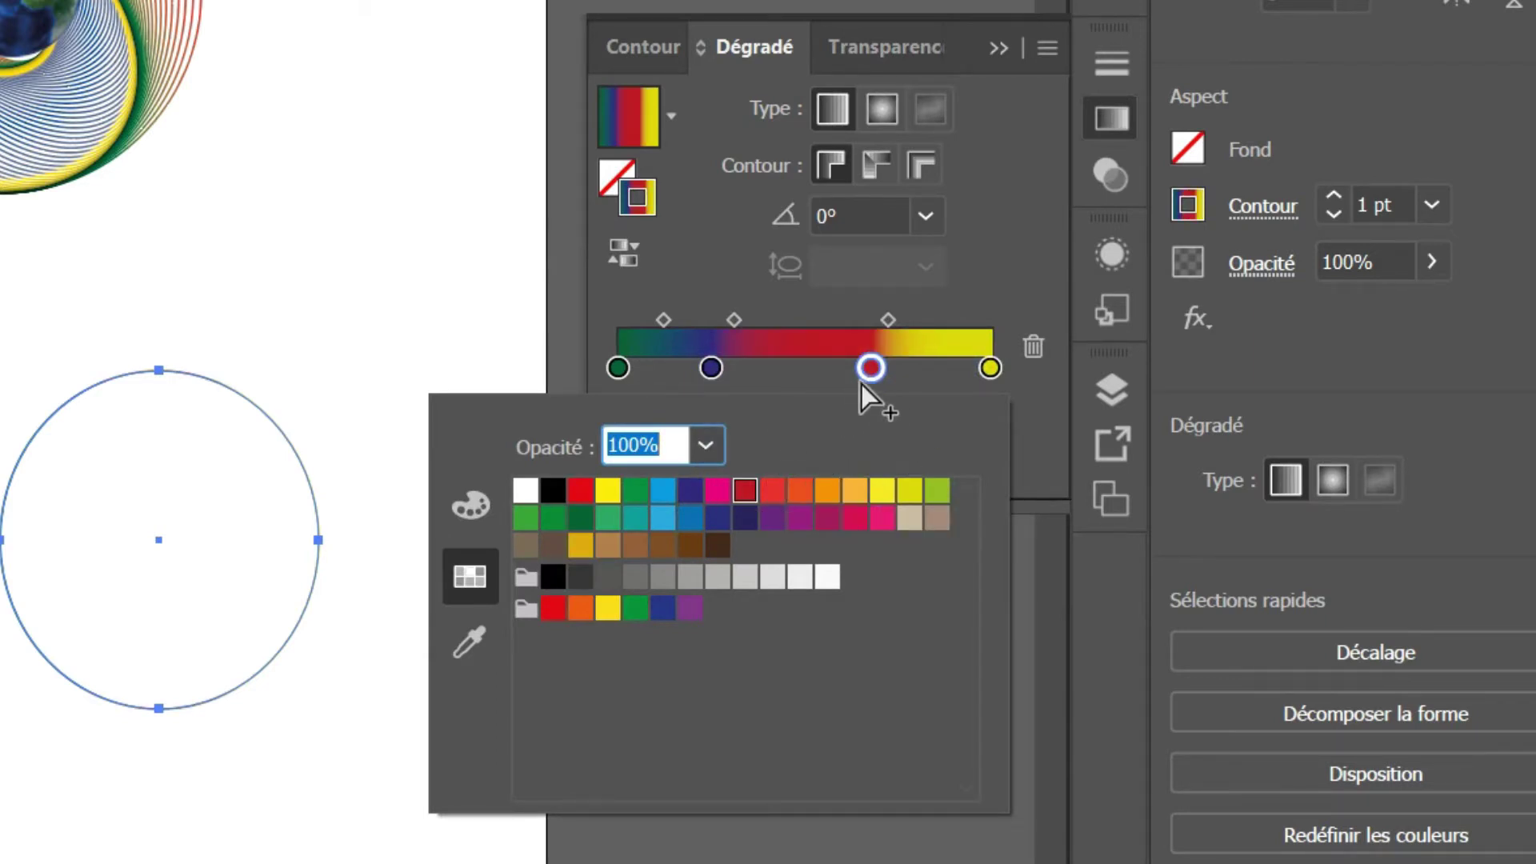
{"action": "left_click", "coordinate": [818, 390]}
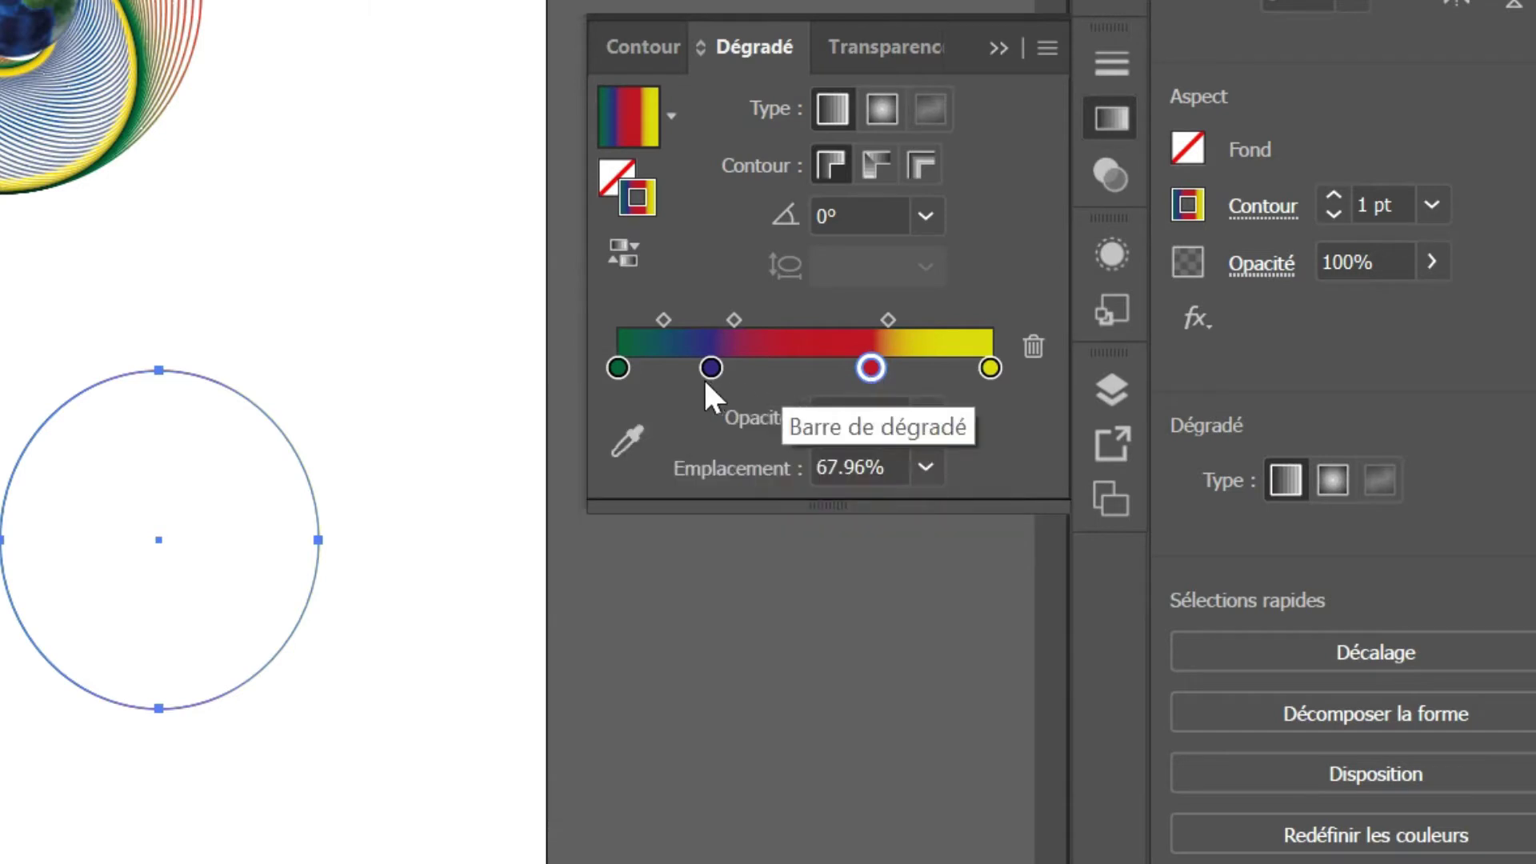
- Shift the dark blue stop closer to the gradient's middle and the red stop to about 75.5%, and close the gradient settings
{"action": "left_click_drag", "start_coordinate": [712, 368], "coordinate": [756, 369]}
{"action": "left_click_drag", "start_coordinate": [871, 367], "coordinate": [865, 366]}
{"action": "left_click_drag", "start_coordinate": [760, 367], "coordinate": [900, 368]}
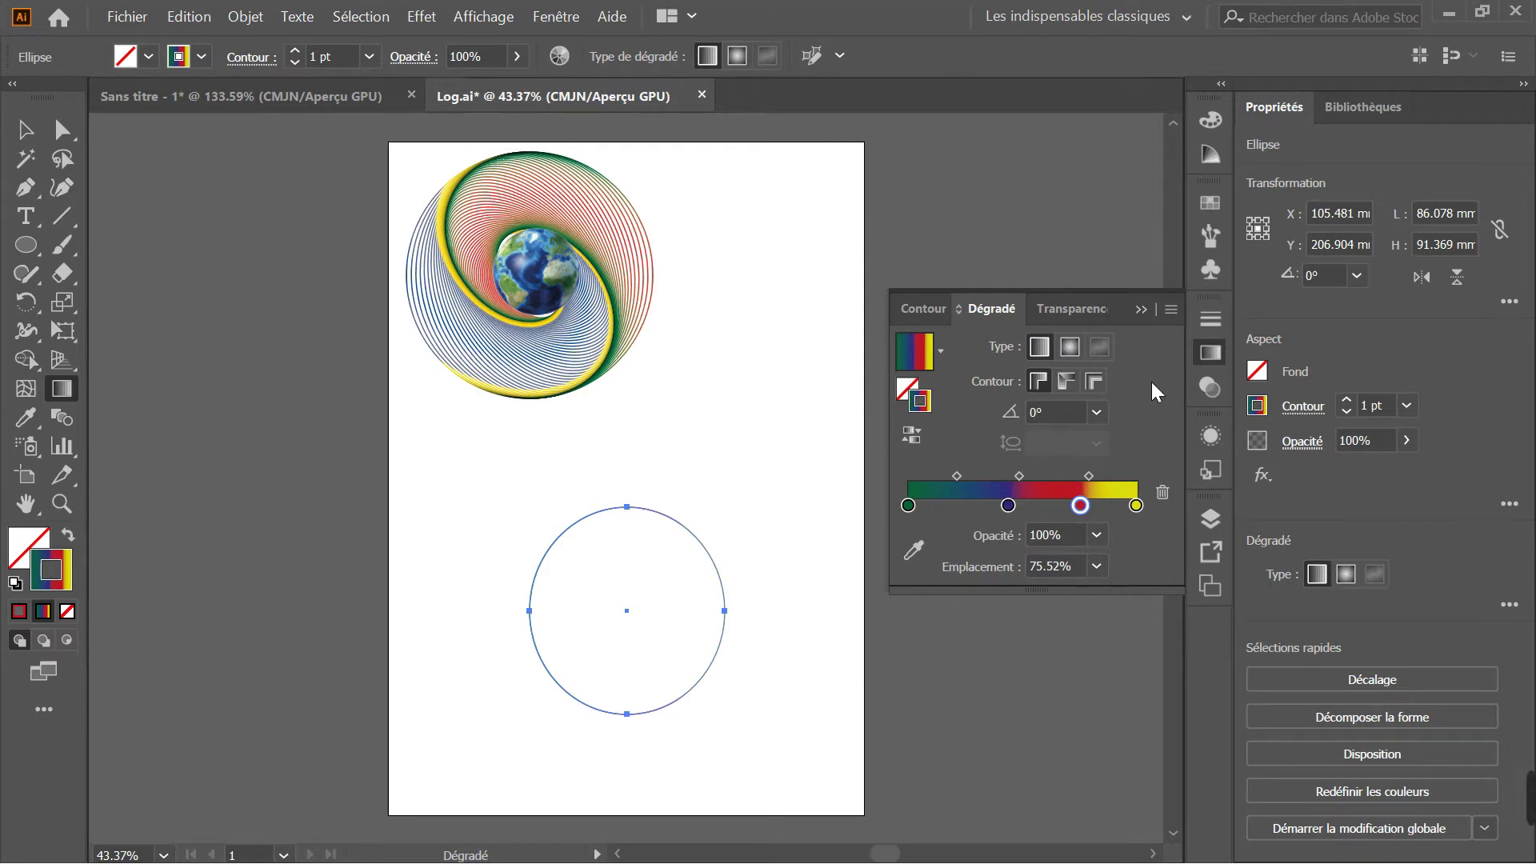
{"action": "left_click", "coordinate": [1141, 308]}
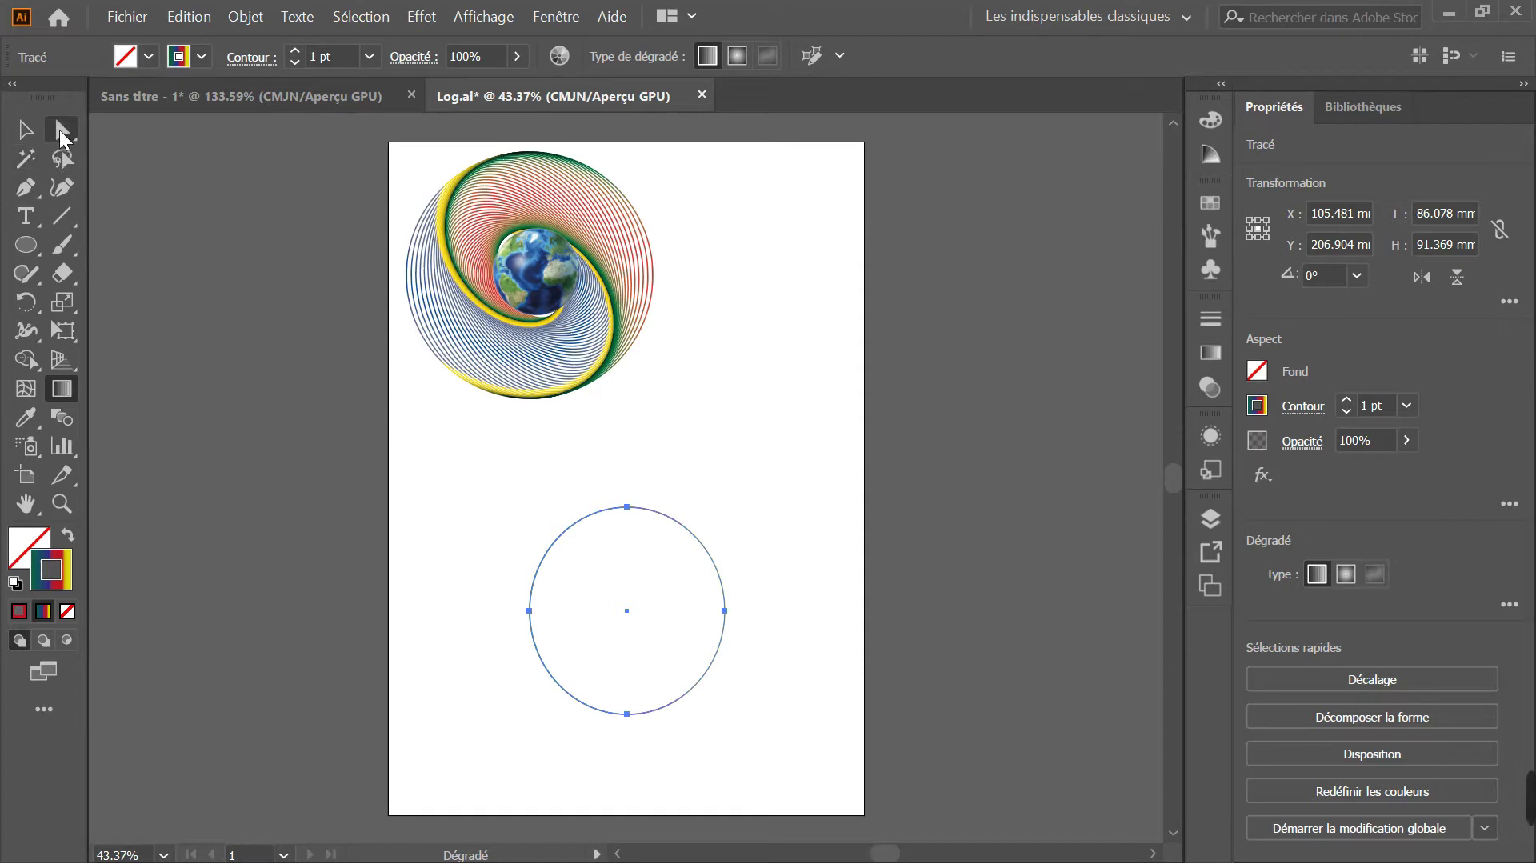
- Set up a previewed Transformation effect on the gradient circle with 96% horizontal and 100% vertical scaling and 55 copies
{"action": "left_click", "coordinate": [61, 130]}
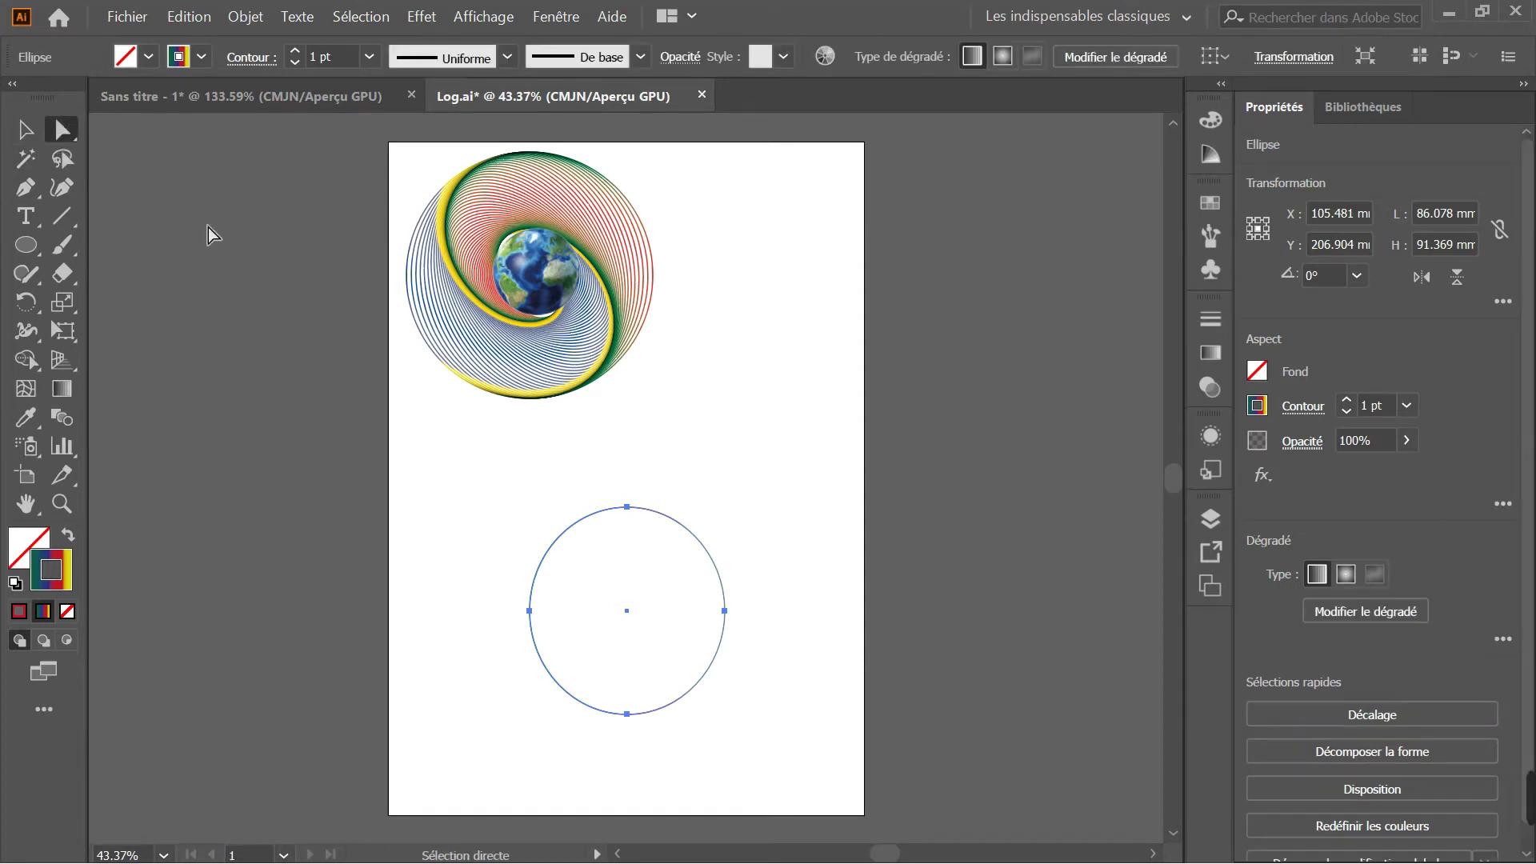
{"action": "left_click", "coordinate": [722, 525]}
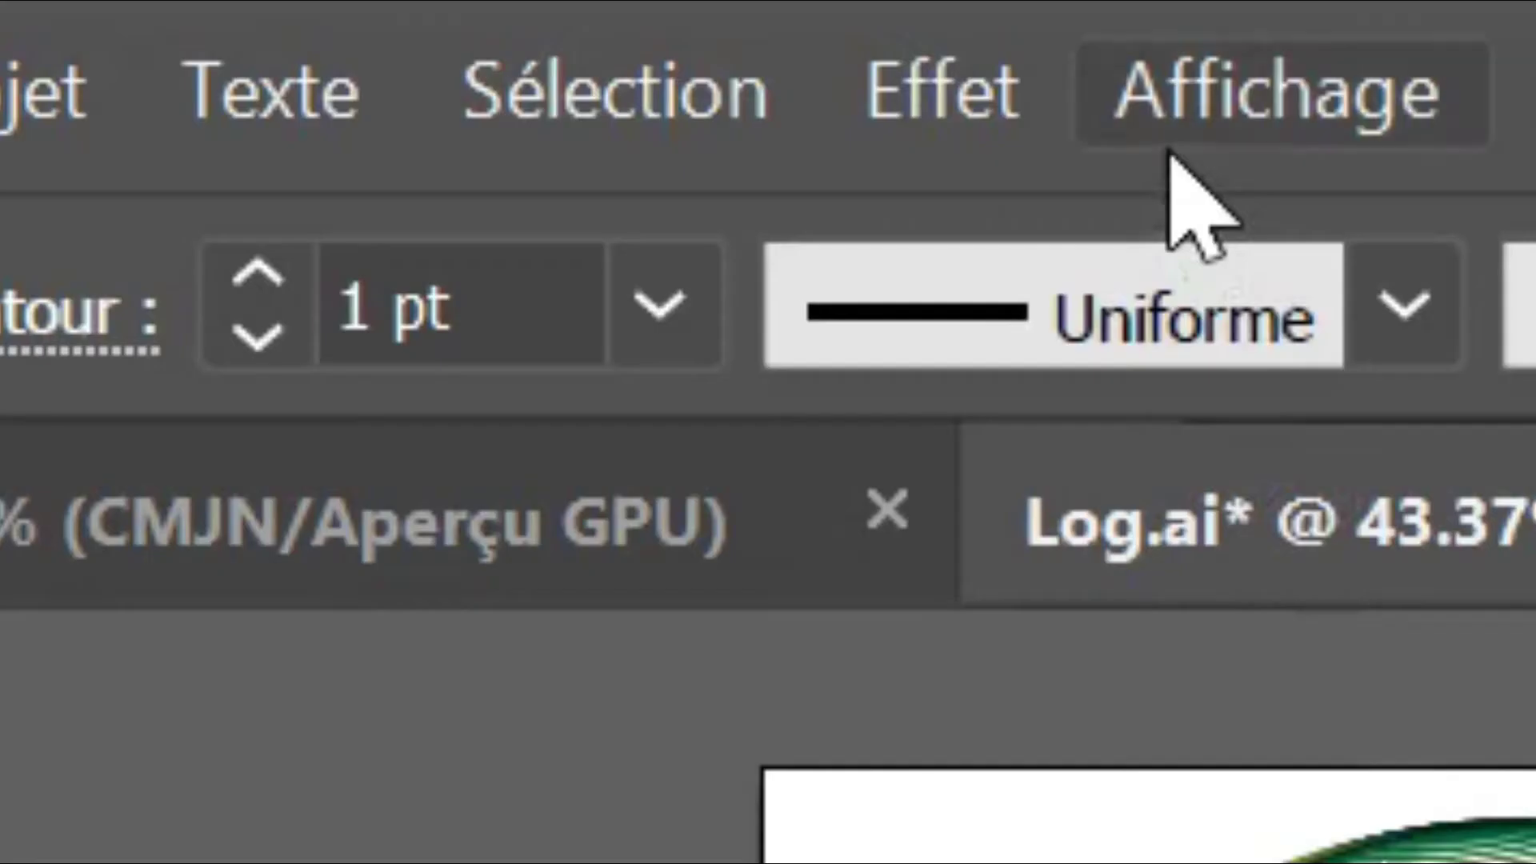
{"action": "left_click", "coordinate": [428, 16]}
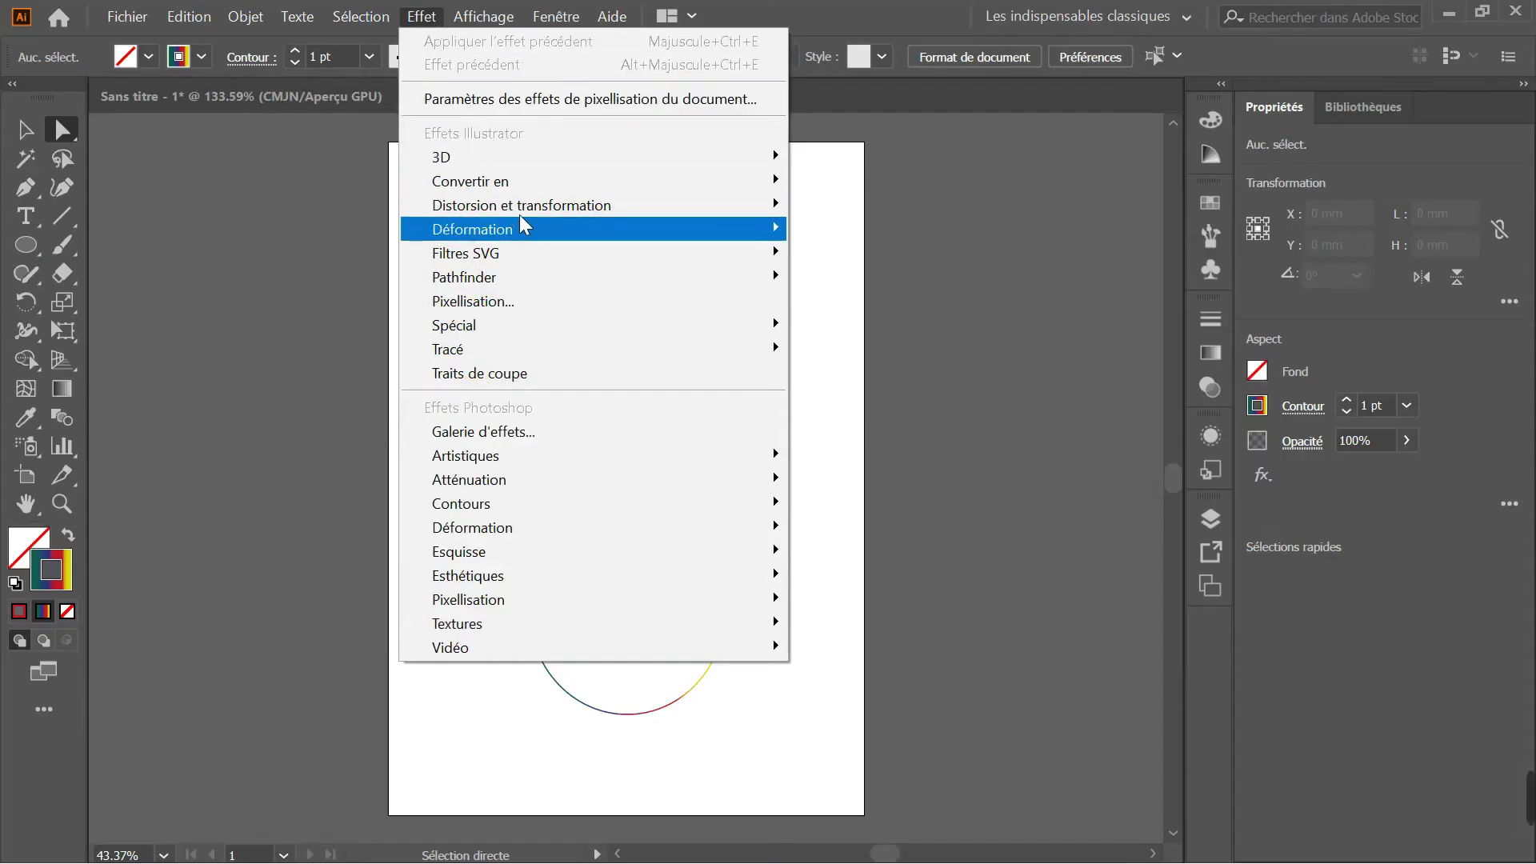
{"action": "mouse_move", "coordinate": [521, 210]}
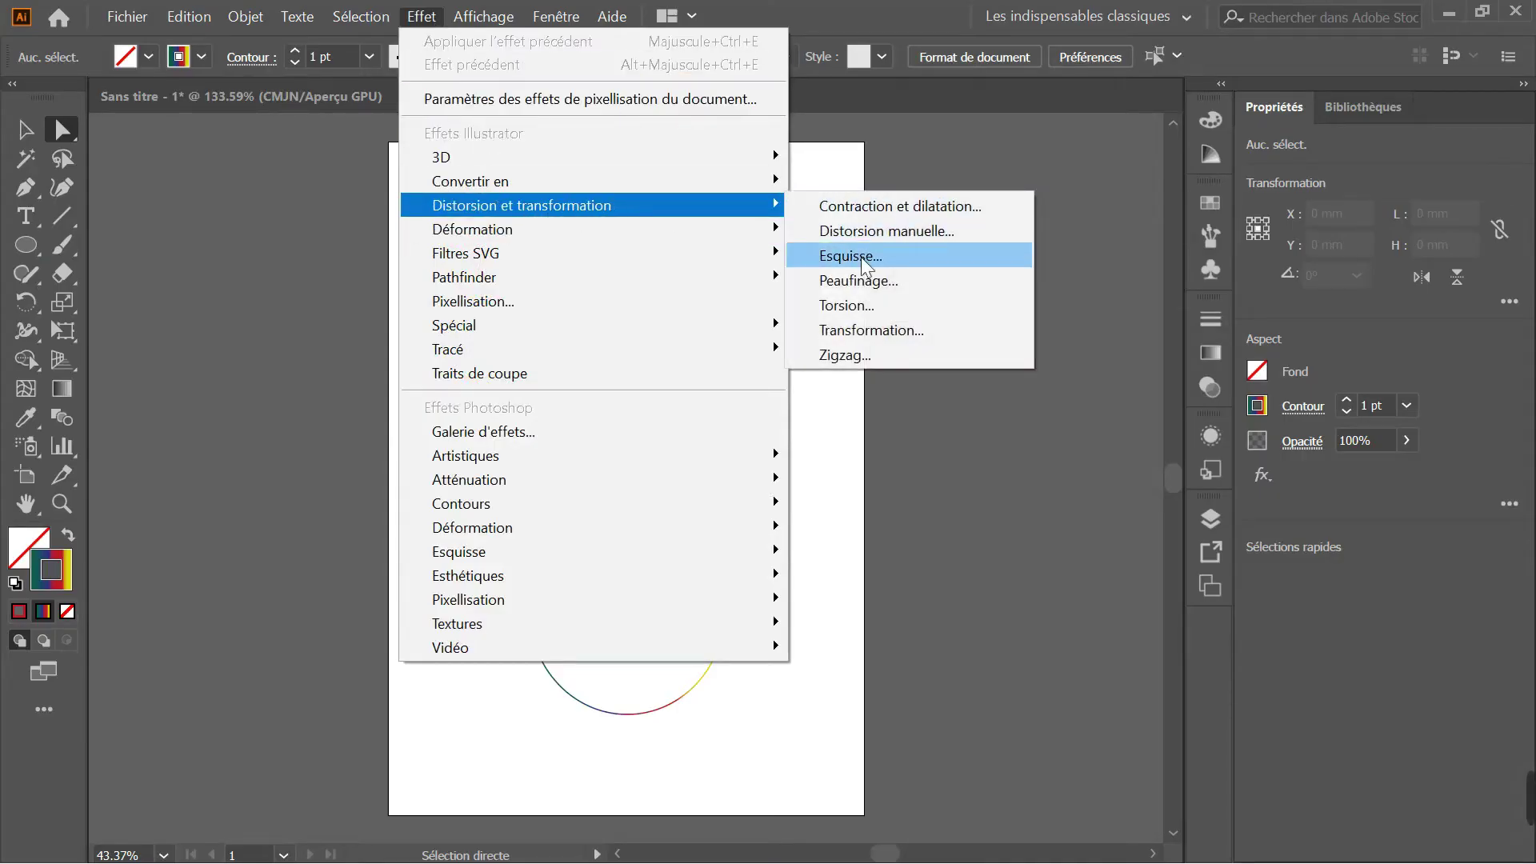
{"action": "left_click", "coordinate": [886, 330]}
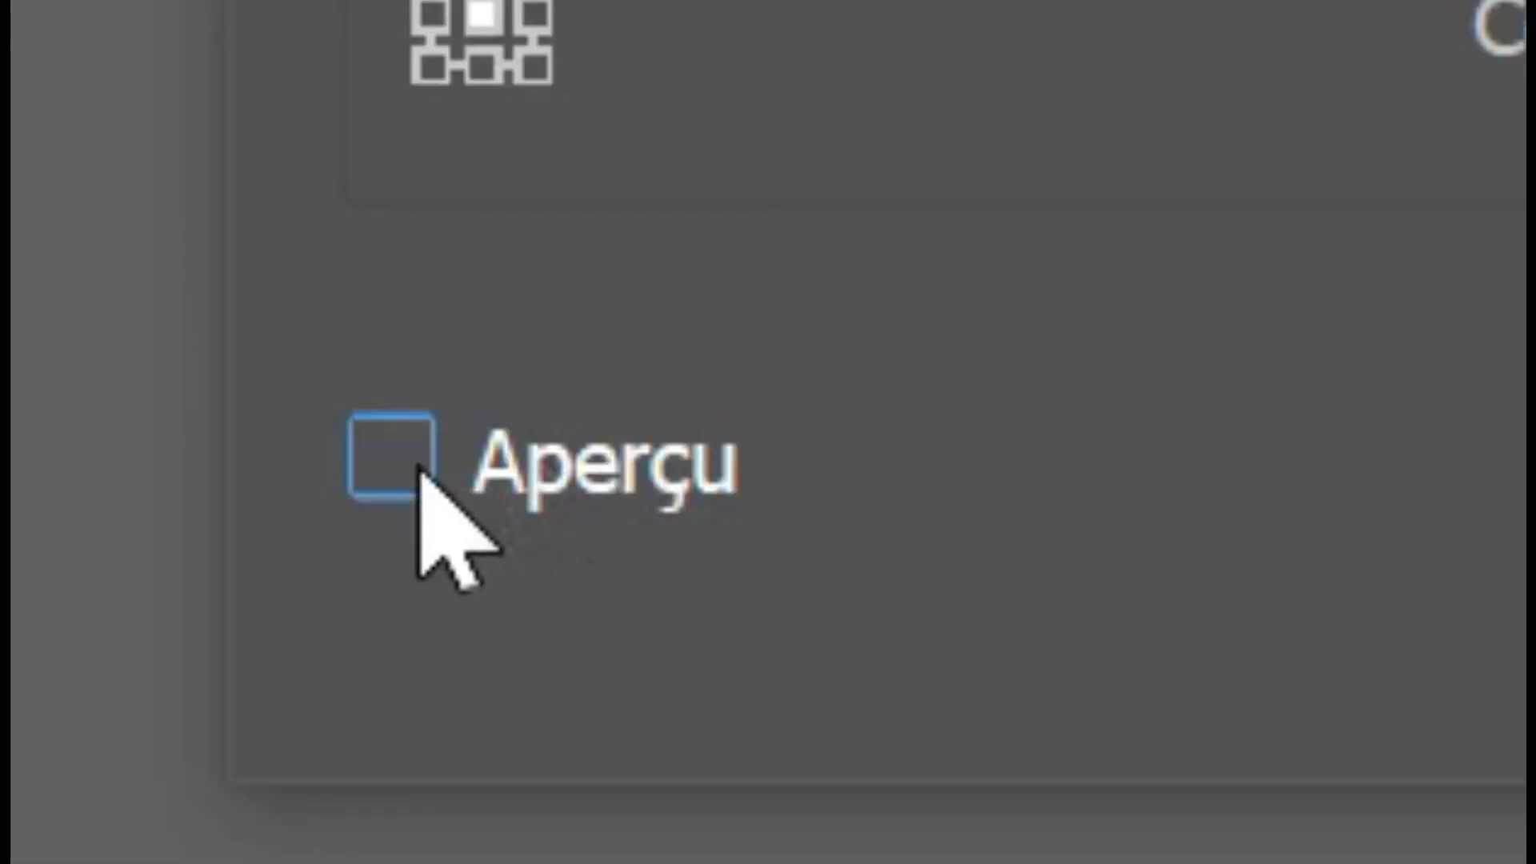
{"action": "left_click", "coordinate": [416, 471]}
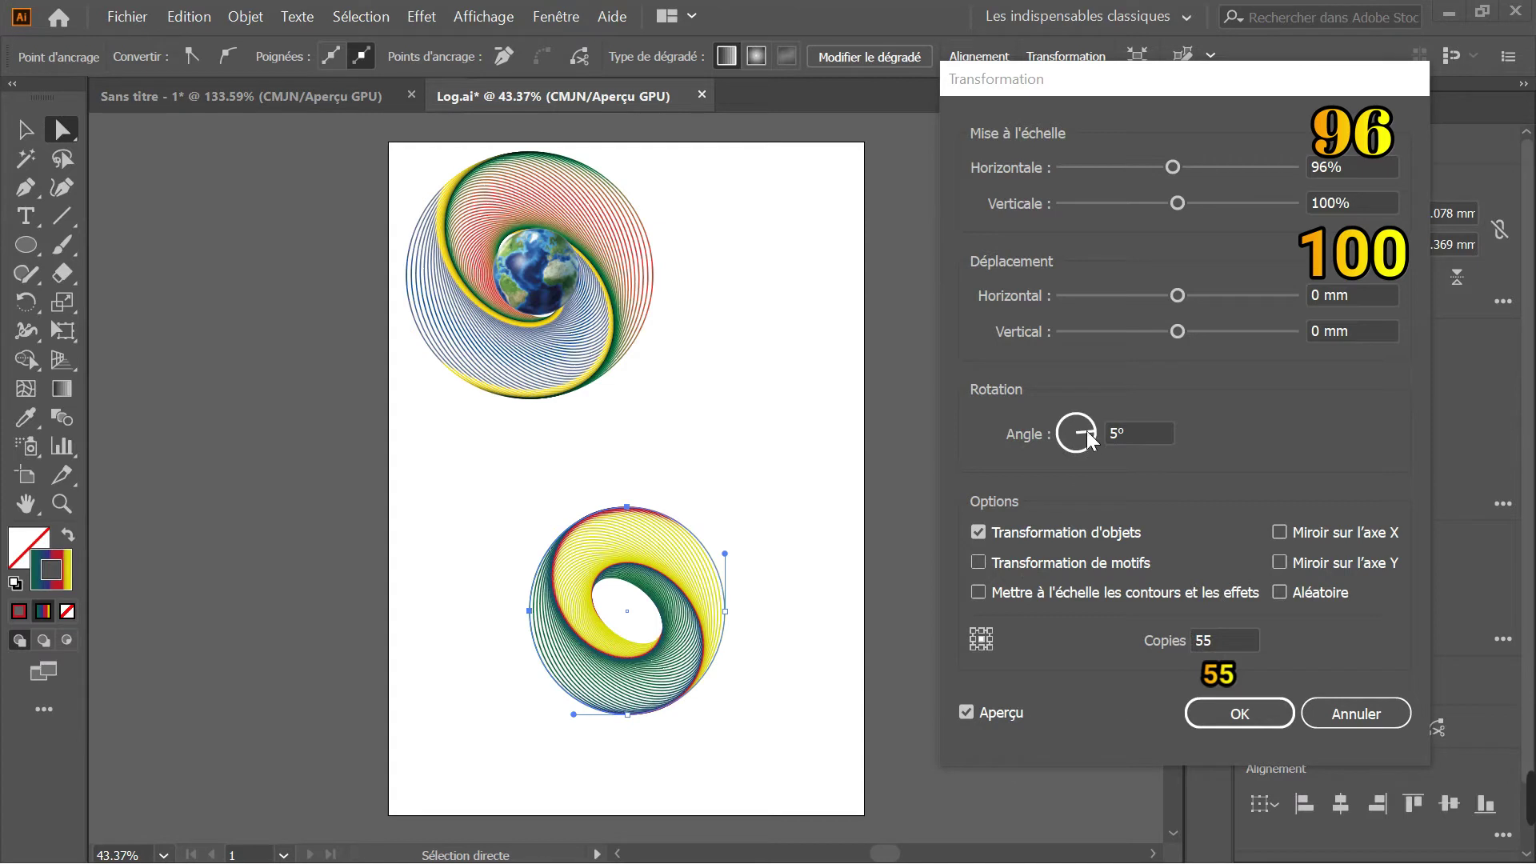
- Try several rotation angles for the copies, settle on 5°, and apply the Transformation effect
{"action": "left_click_drag", "start_coordinate": [1086, 430], "coordinate": [1086, 437]}
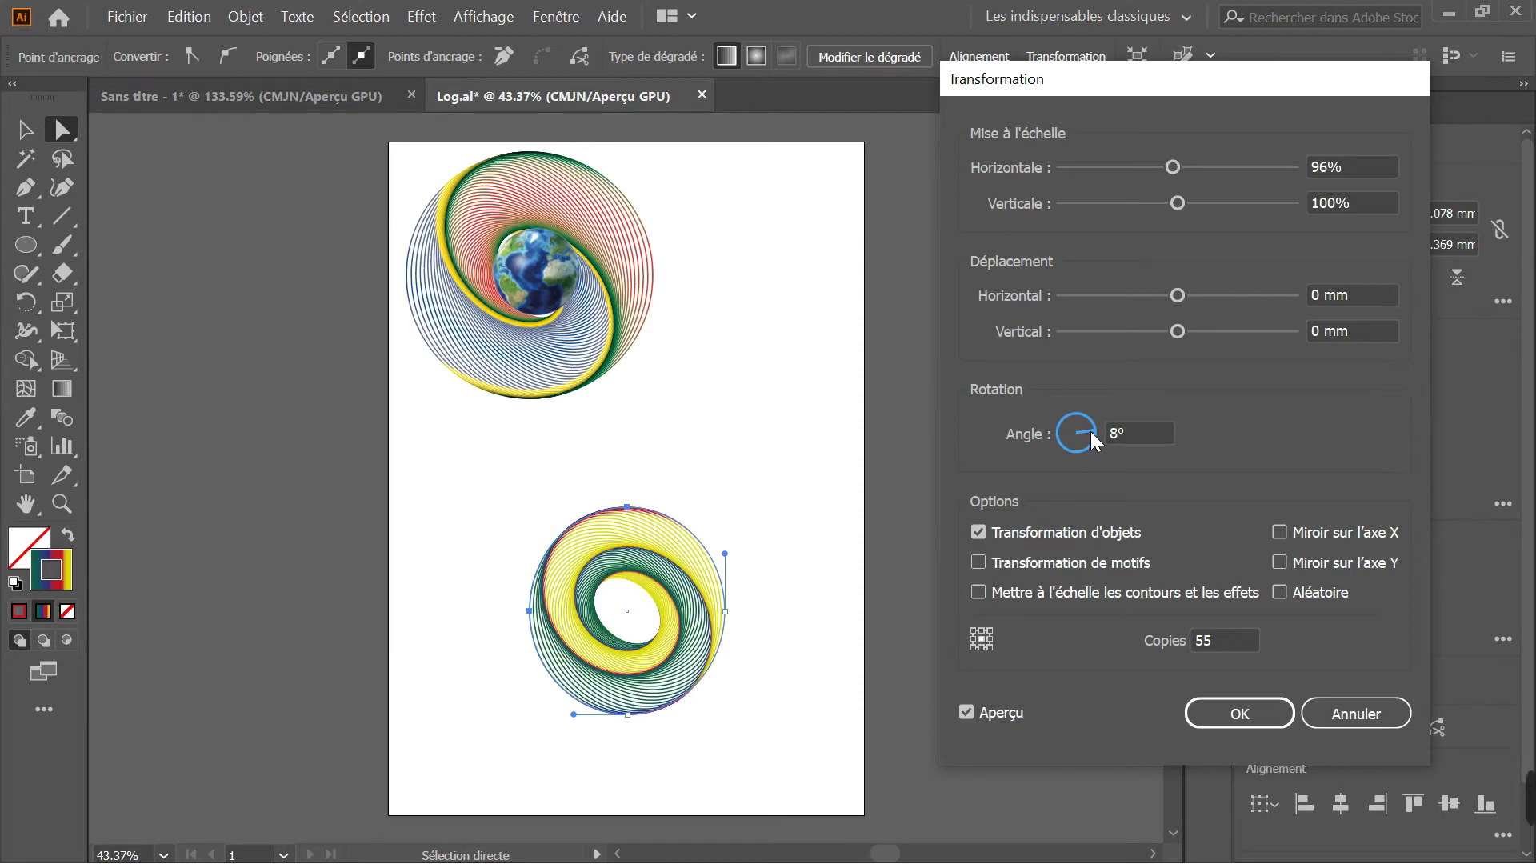
{"action": "left_click_drag", "start_coordinate": [1091, 431], "coordinate": [1090, 438]}
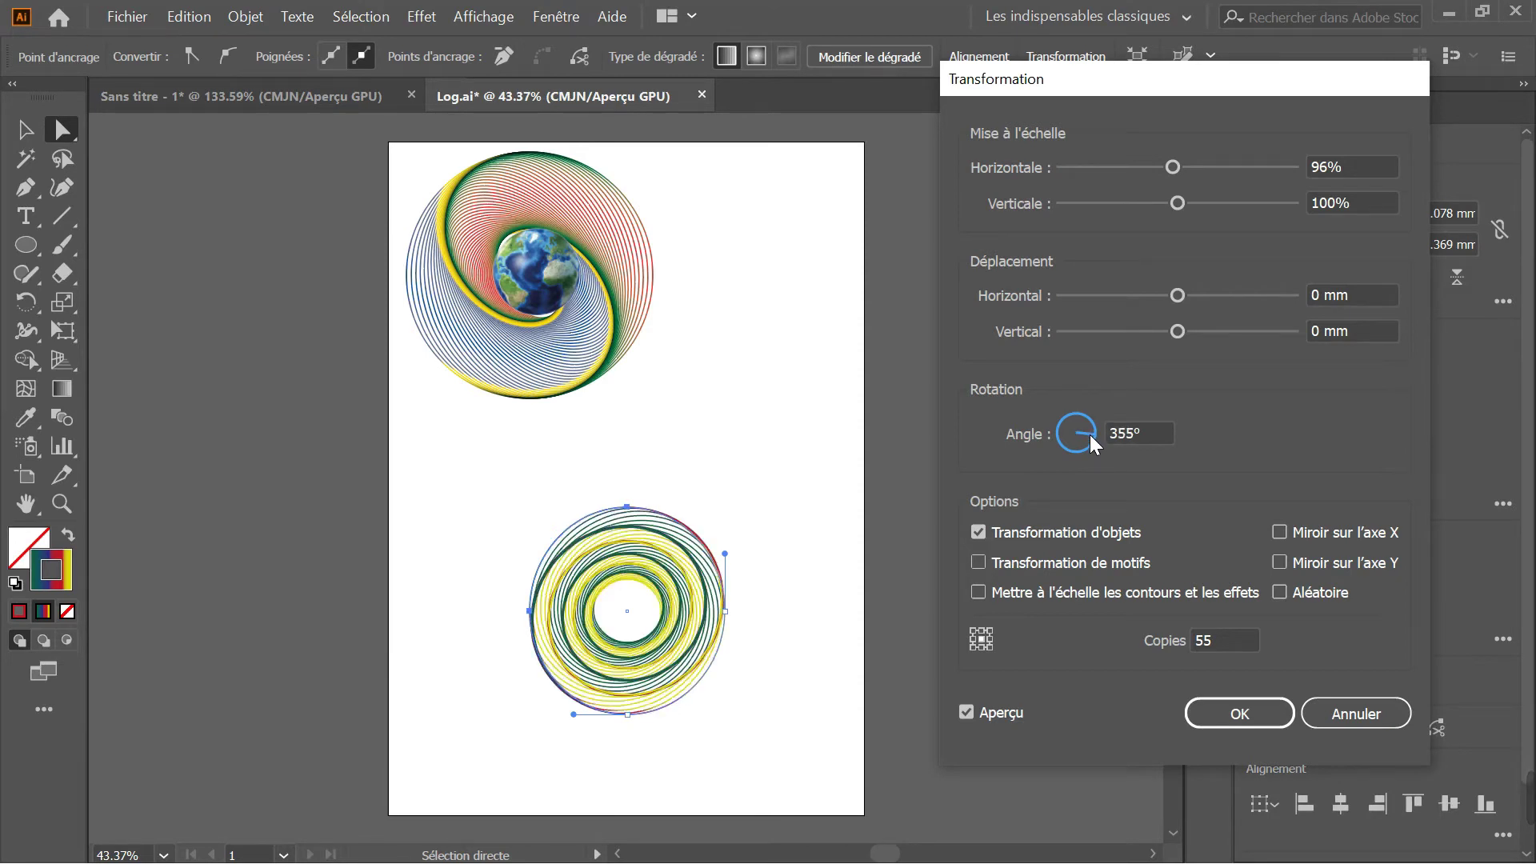
{"action": "left_click_drag", "start_coordinate": [1090, 434], "coordinate": [1089, 432]}
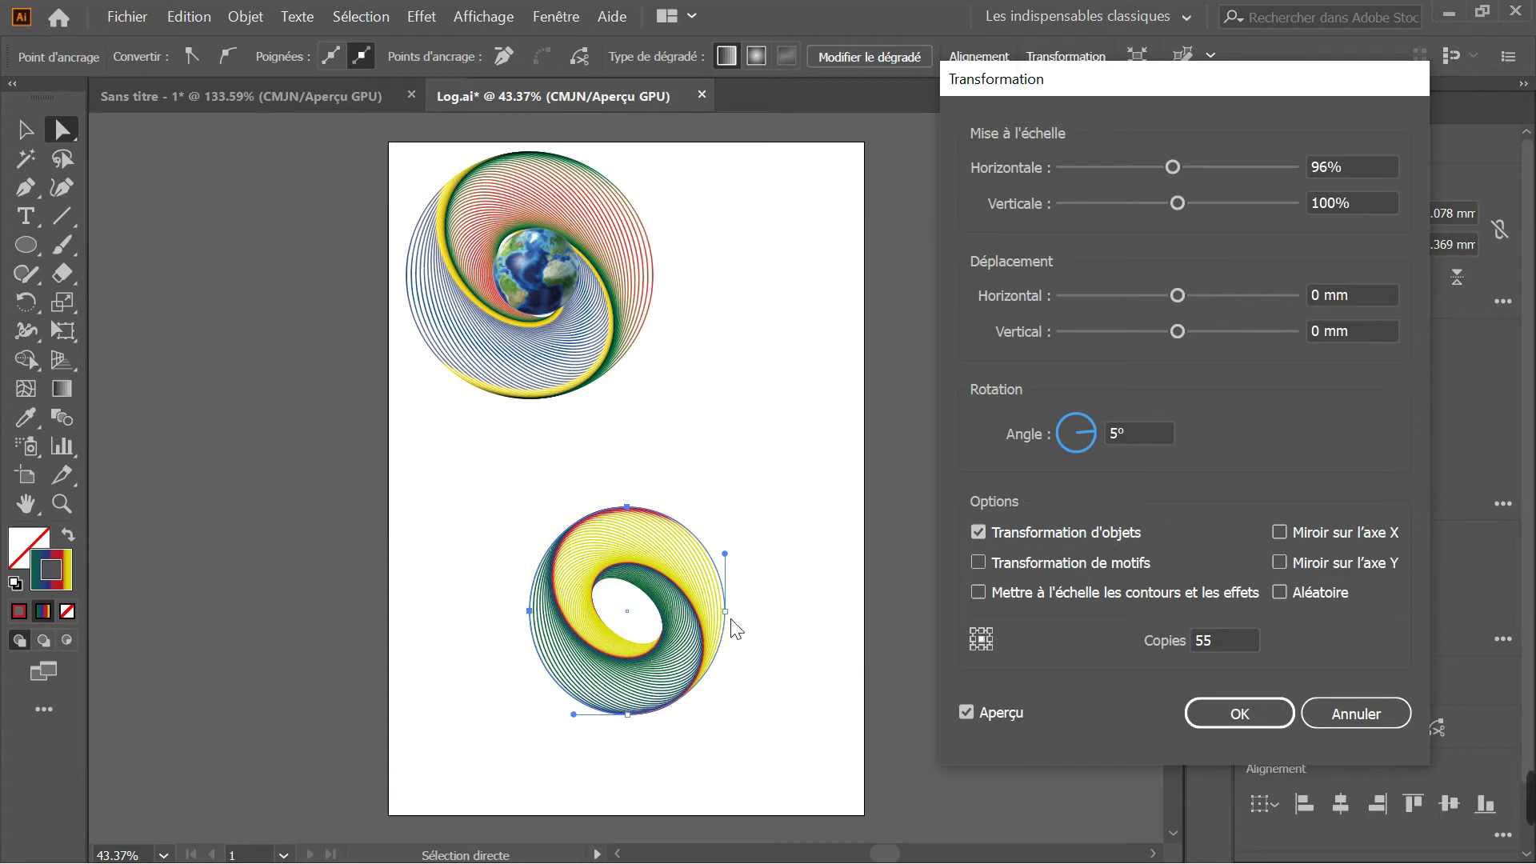
{"action": "left_click", "coordinate": [1224, 713]}
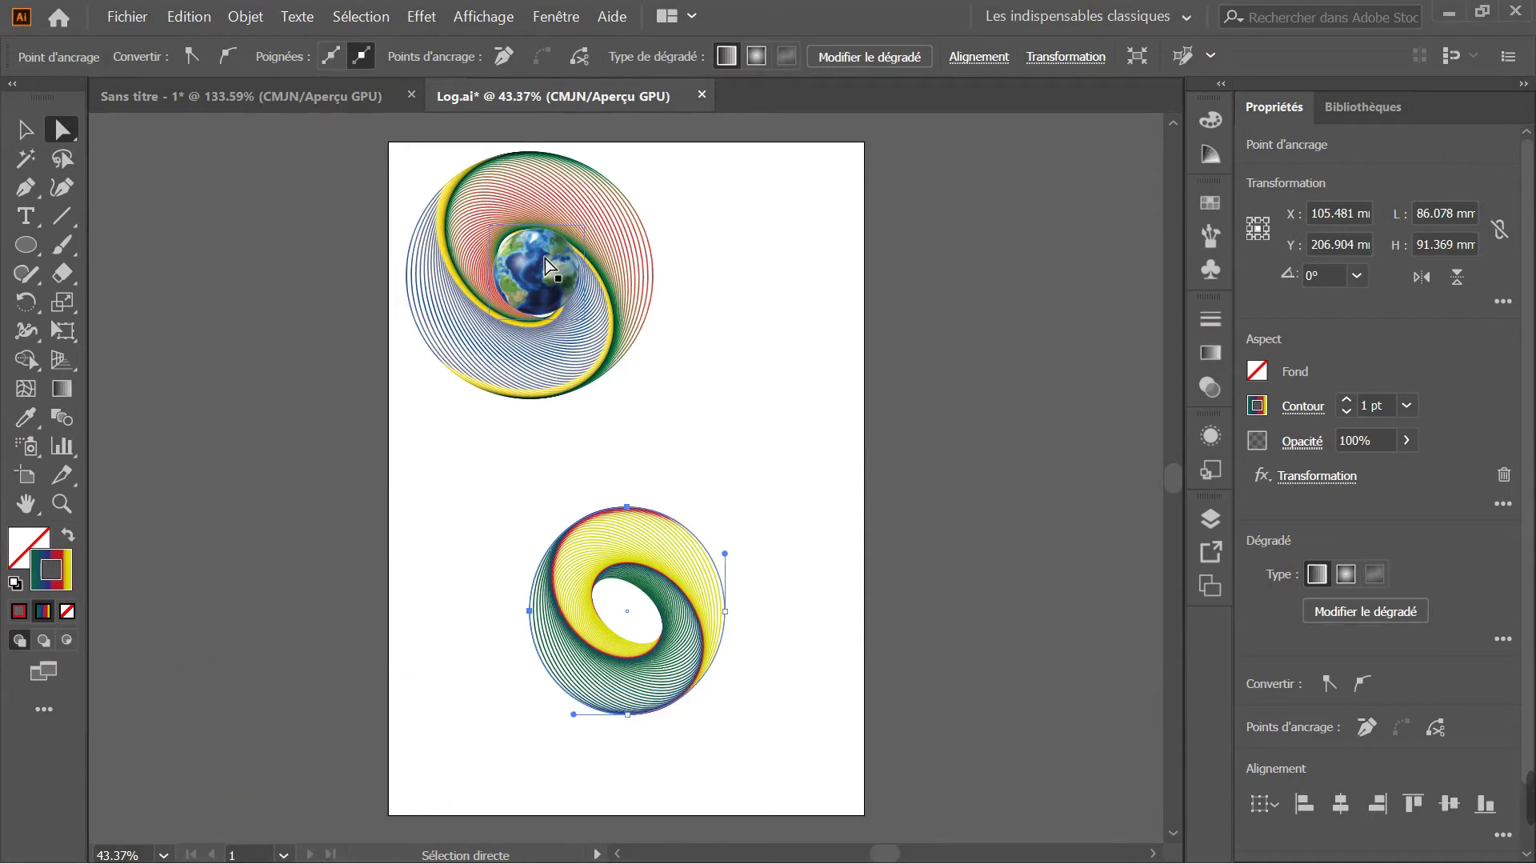
- Nudge the upper logo's globe image and place a copy of it inside the lower spirograph's opening
{"action": "left_click", "coordinate": [142, 22]}
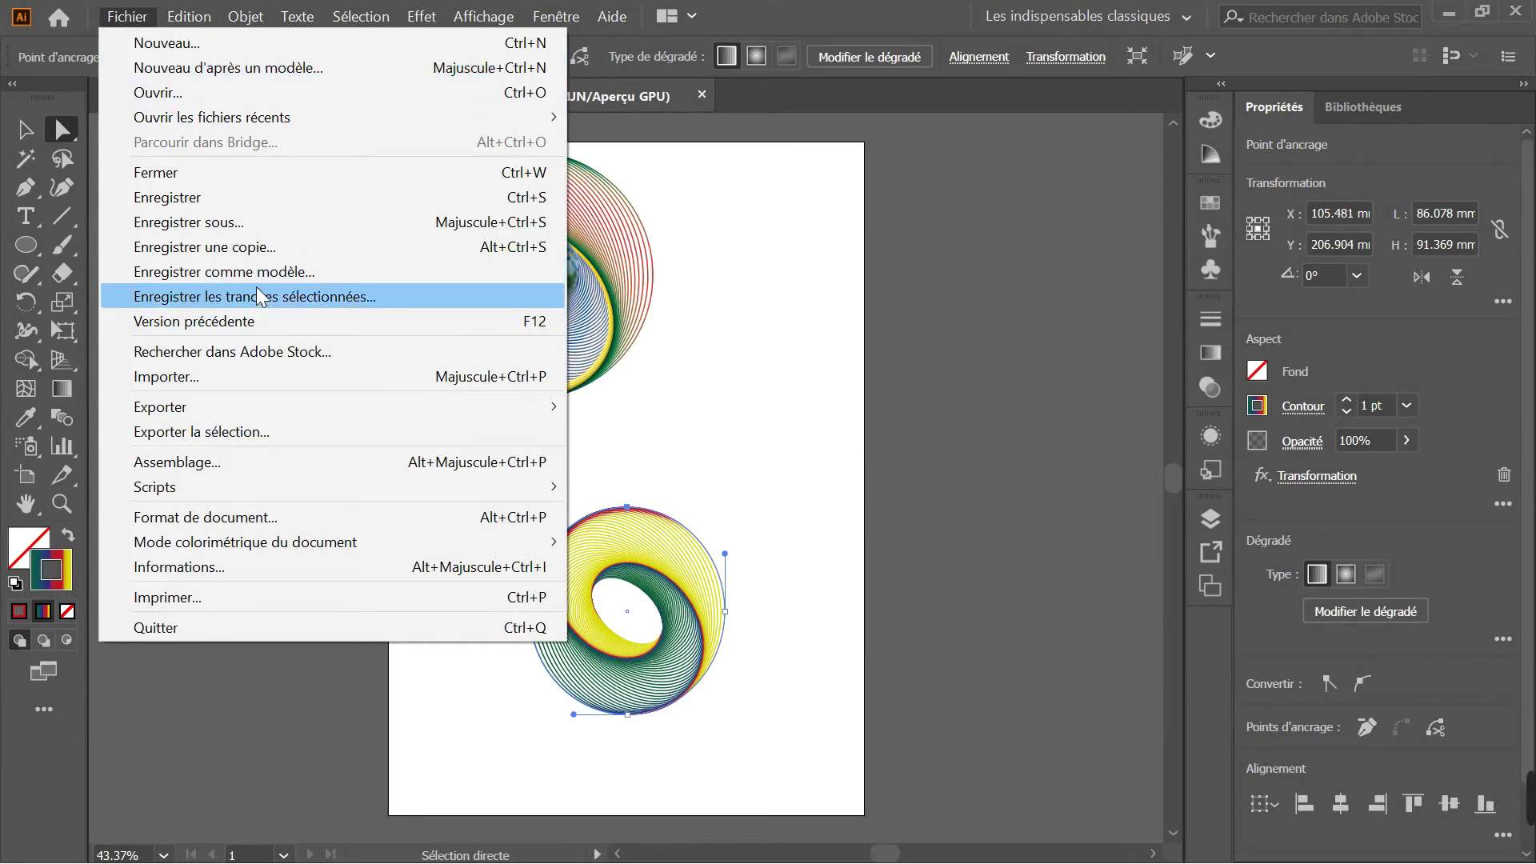
{"action": "left_click", "coordinate": [758, 406]}
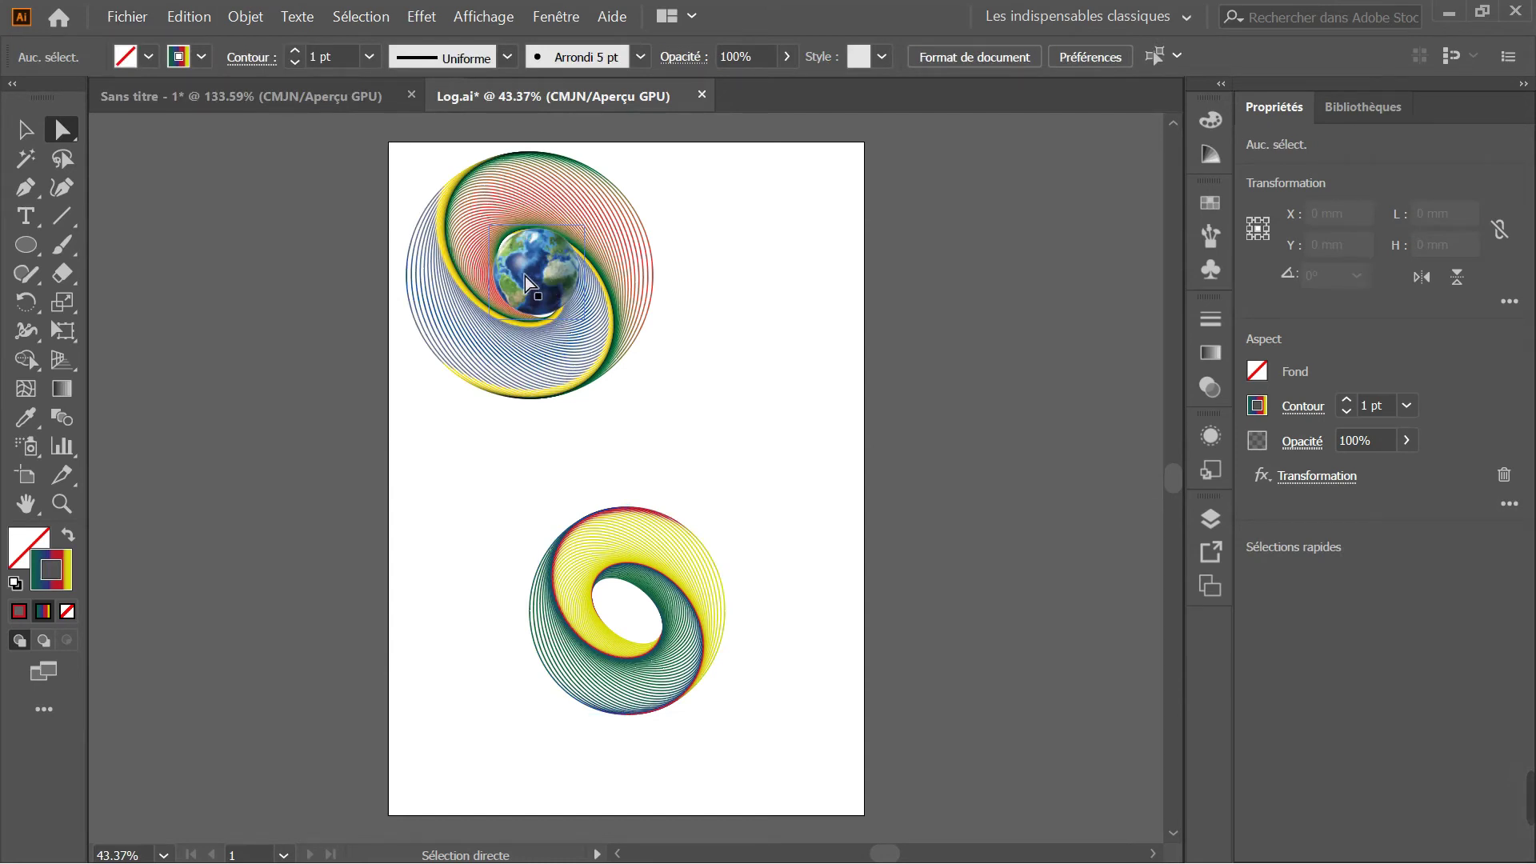
{"action": "mouse_move", "coordinate": [525, 276]}
{"action": "left_mouse_down"}
{"action": "mouse_move", "coordinate": [507, 269]}
{"action": "mouse_move", "coordinate": [521, 271]}
{"action": "left_mouse_up"}
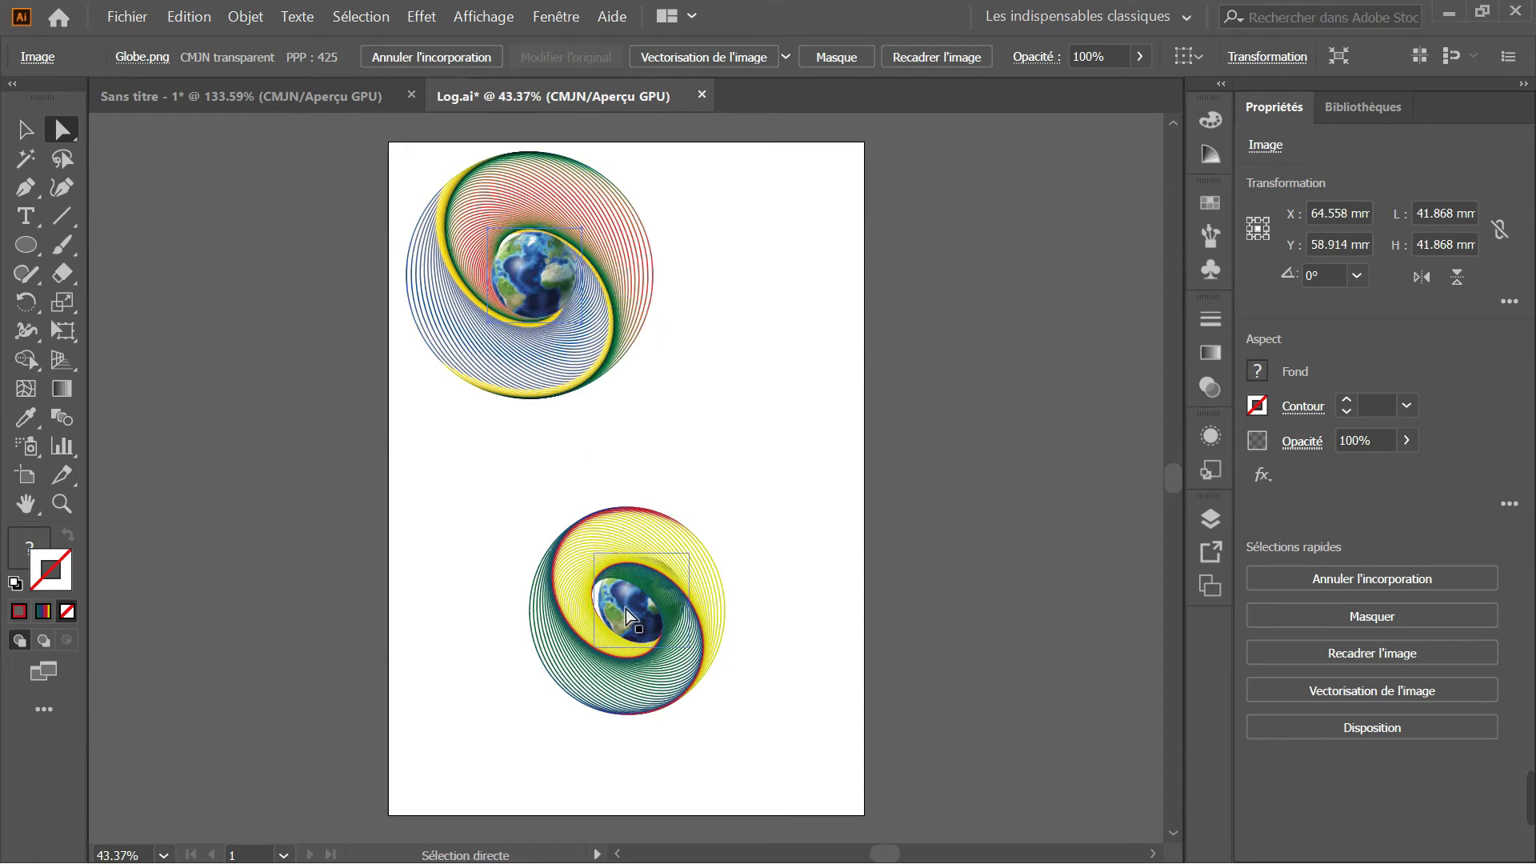
{"action": "left_click_drag", "start_coordinate": [626, 608], "coordinate": [612, 611]}
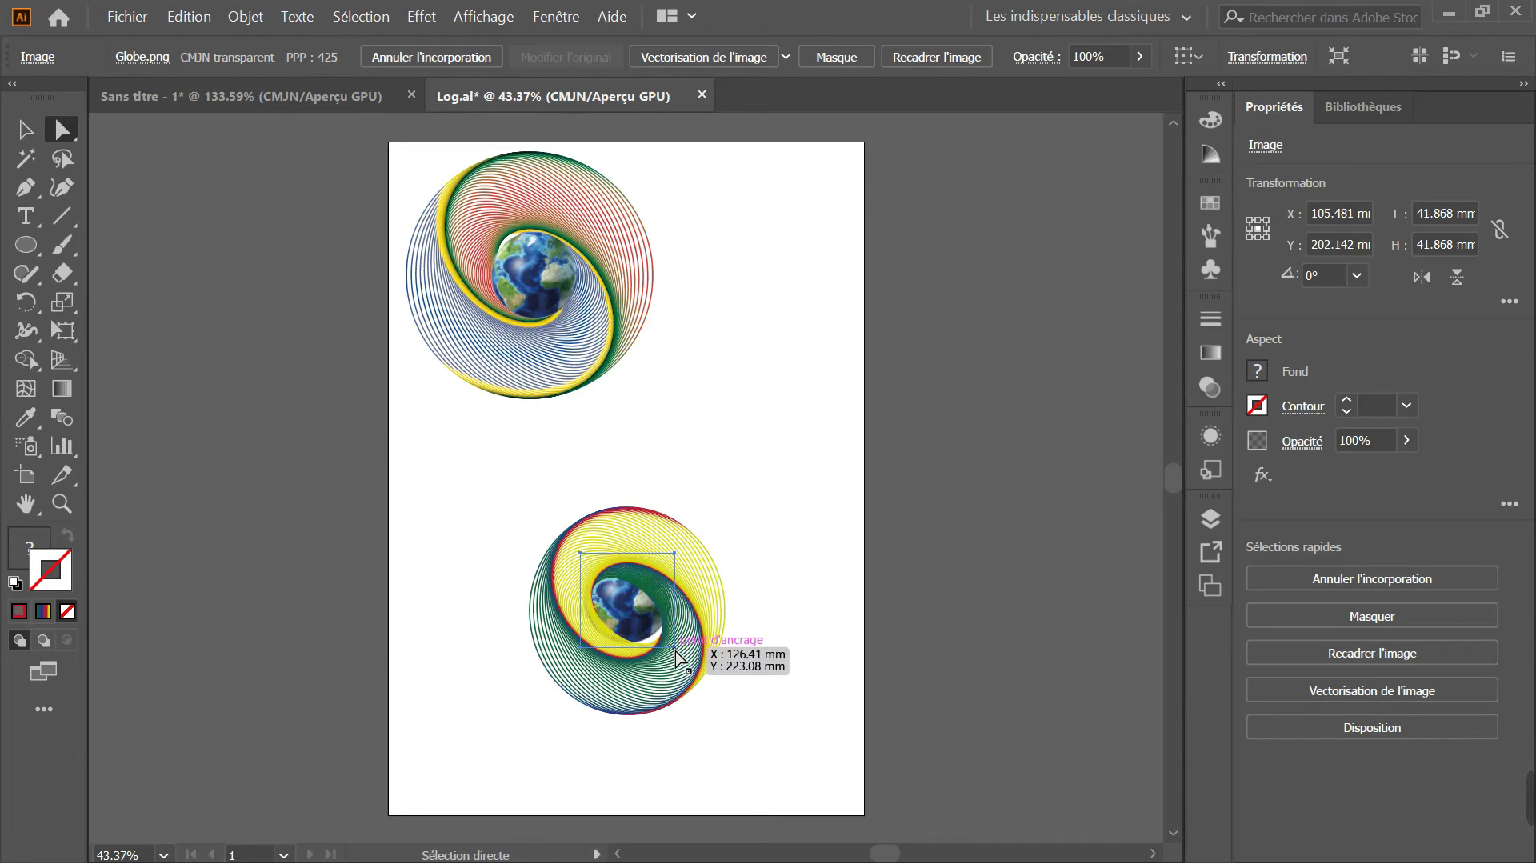
{"action": "left_click", "coordinate": [680, 659]}
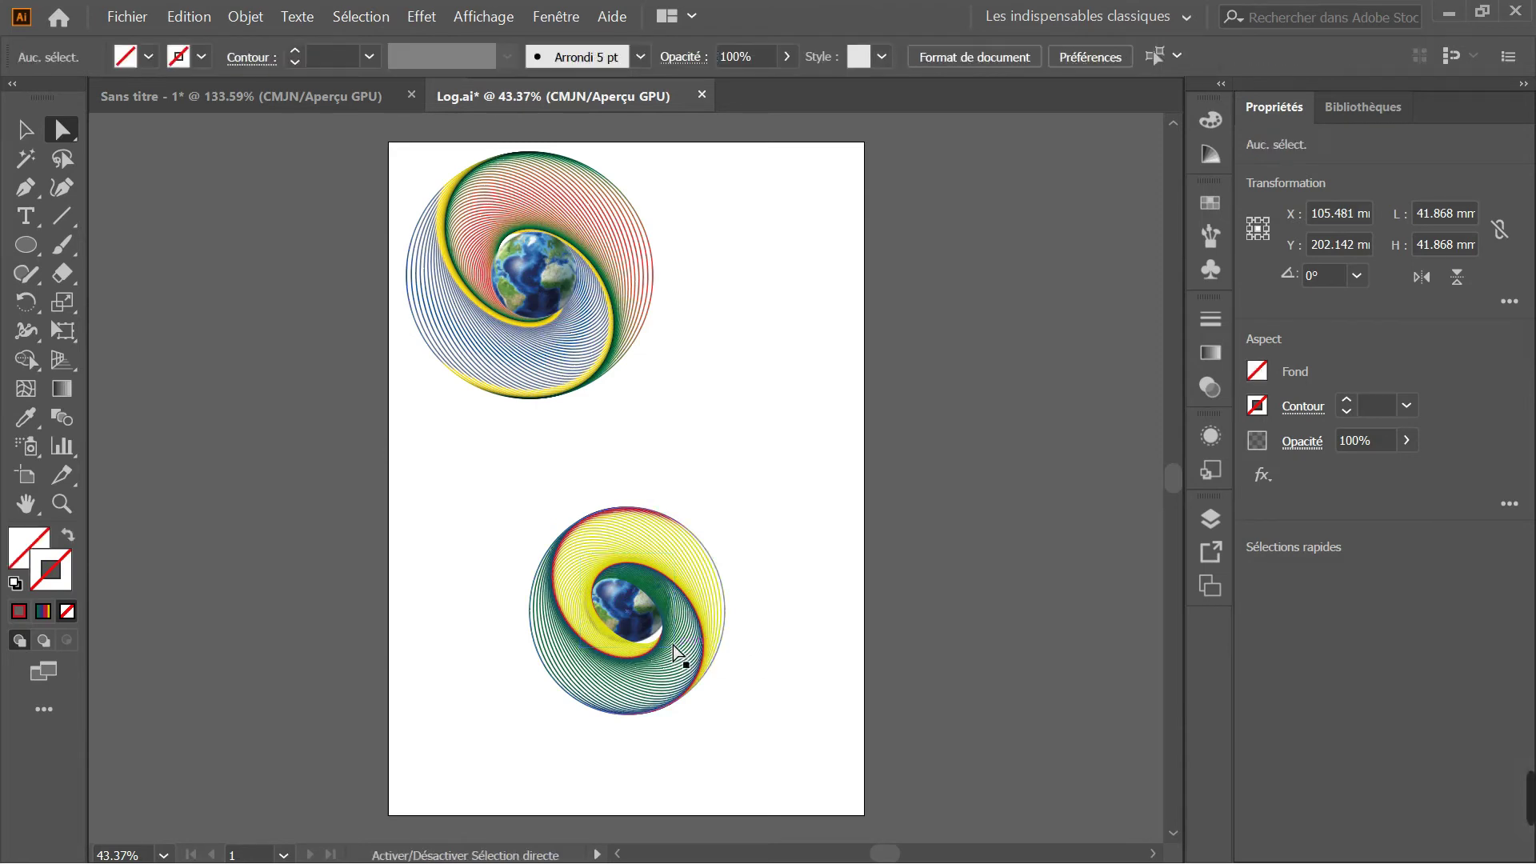
- Reposition the globe copy to fill the central opening of the lower spirograph
{"action": "left_click", "coordinate": [637, 613]}
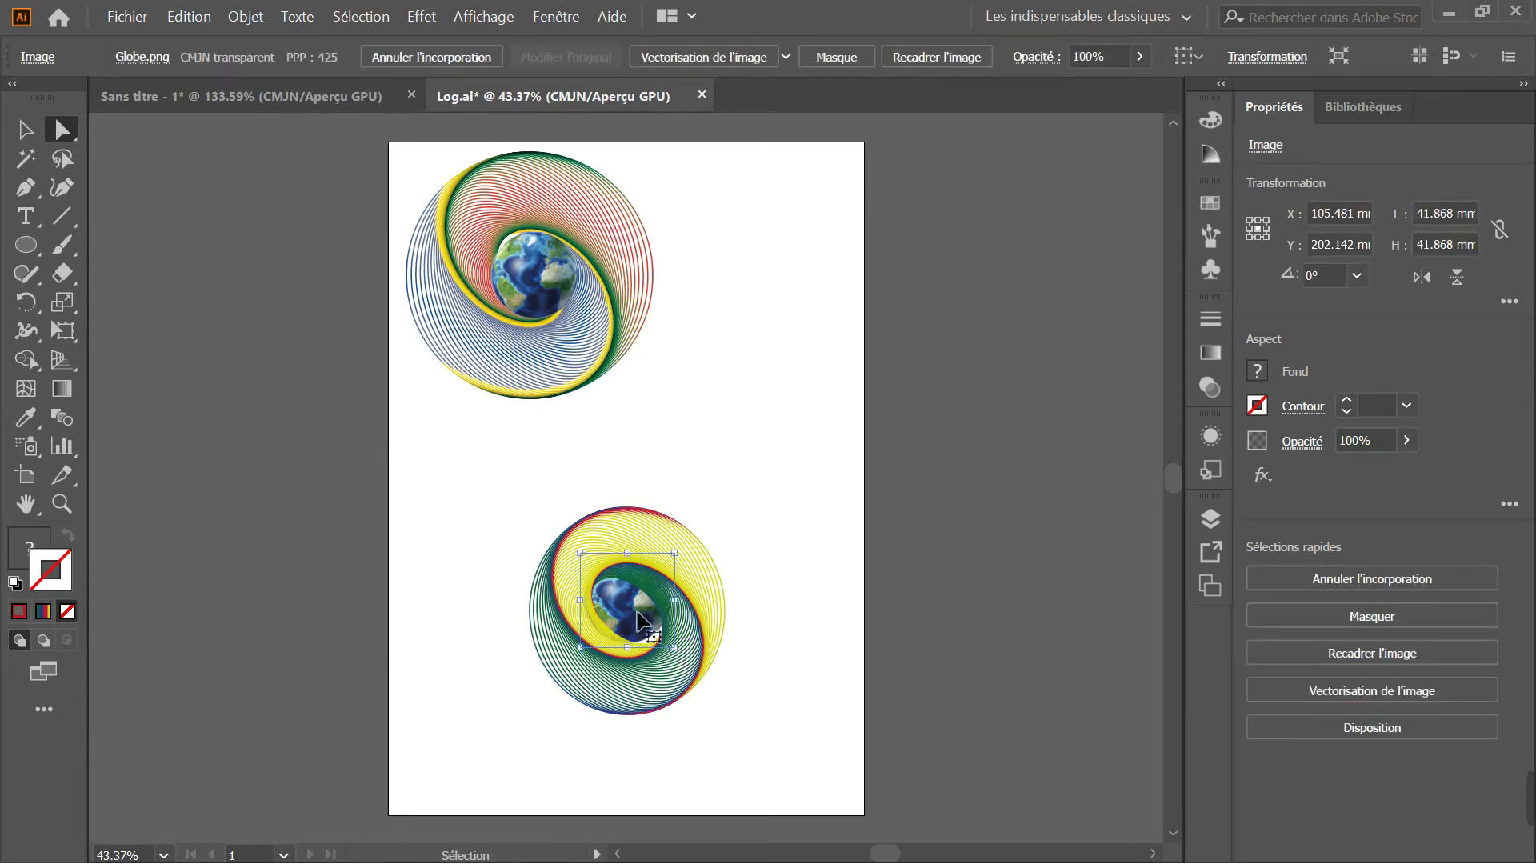
{"action": "key", "text": "ctrl+t"}
{"action": "key", "text": "ctrl"}
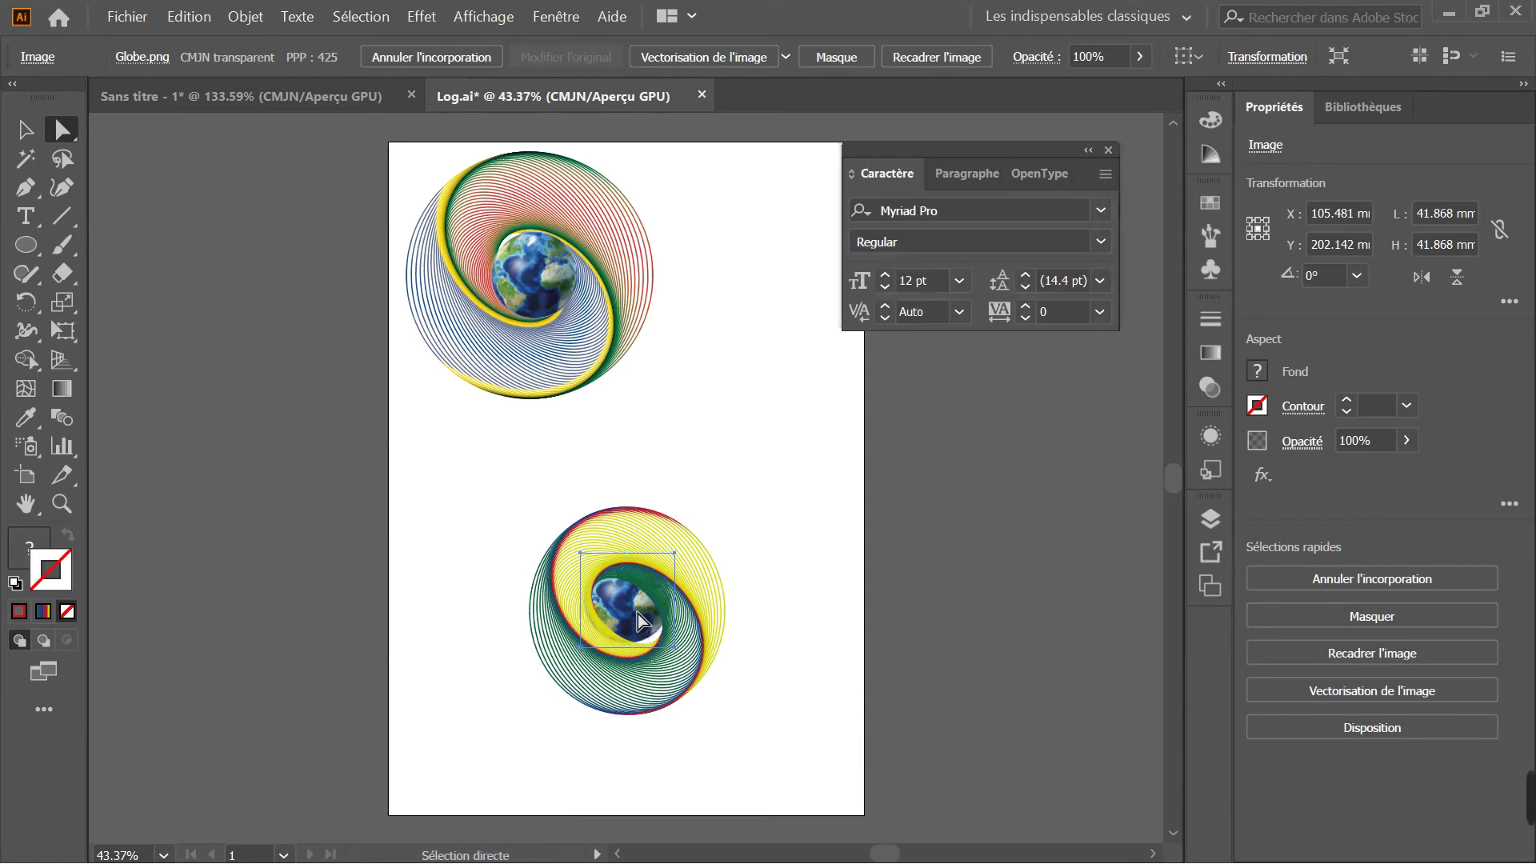
{"action": "left_click", "coordinate": [681, 656]}
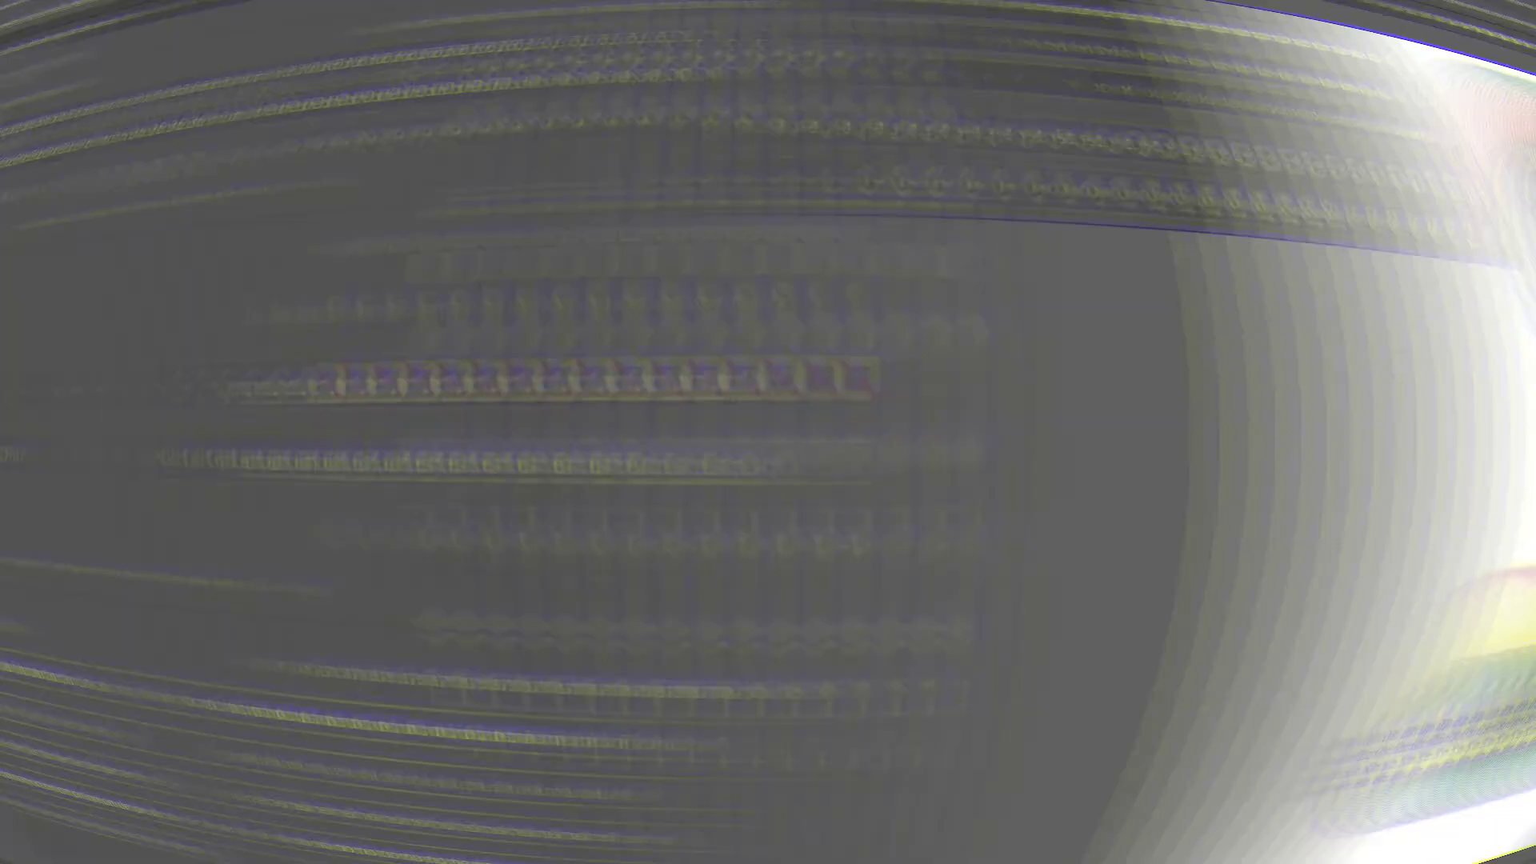
{"action": "left_click", "coordinate": [636, 616]}
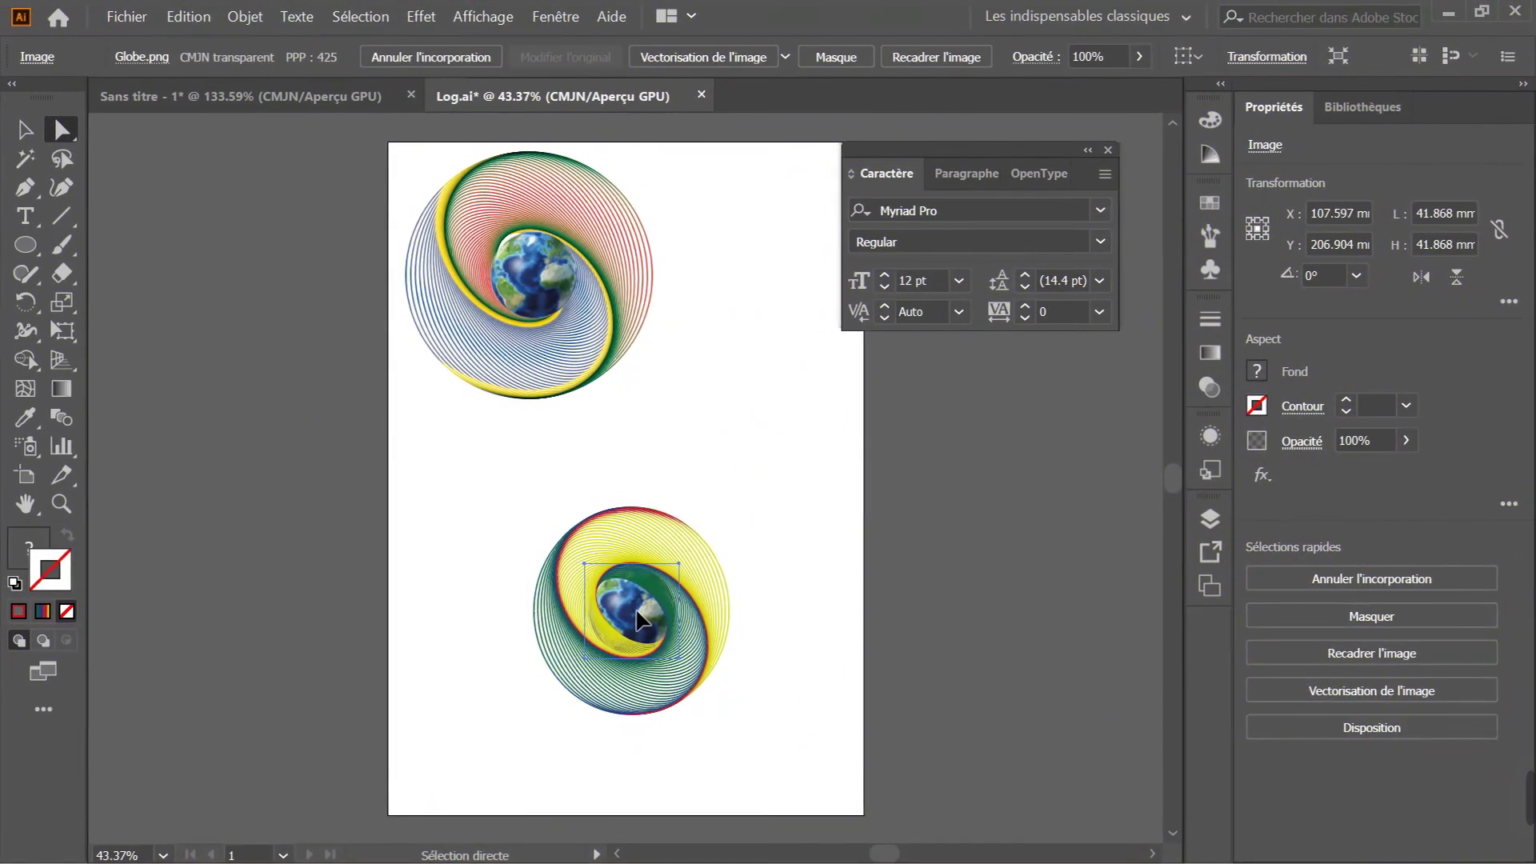
{"action": "left_click_drag", "start_coordinate": [632, 620], "coordinate": [637, 619]}
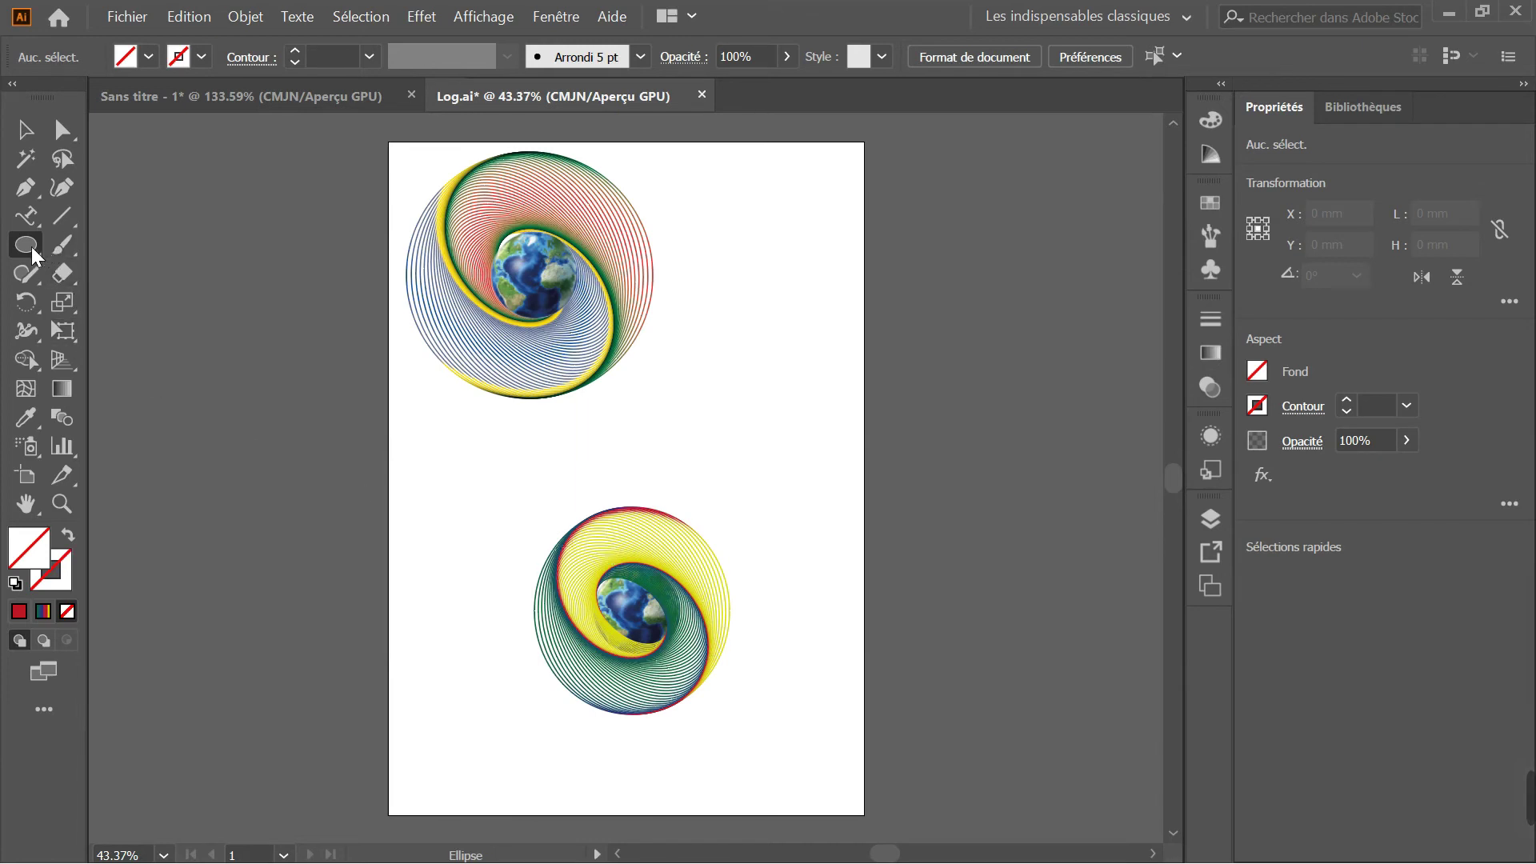
- Add the point text "Informatique sans frontières" below the lower spirograph
{"action": "left_click_drag", "start_coordinate": [31, 224], "coordinate": [142, 221]}
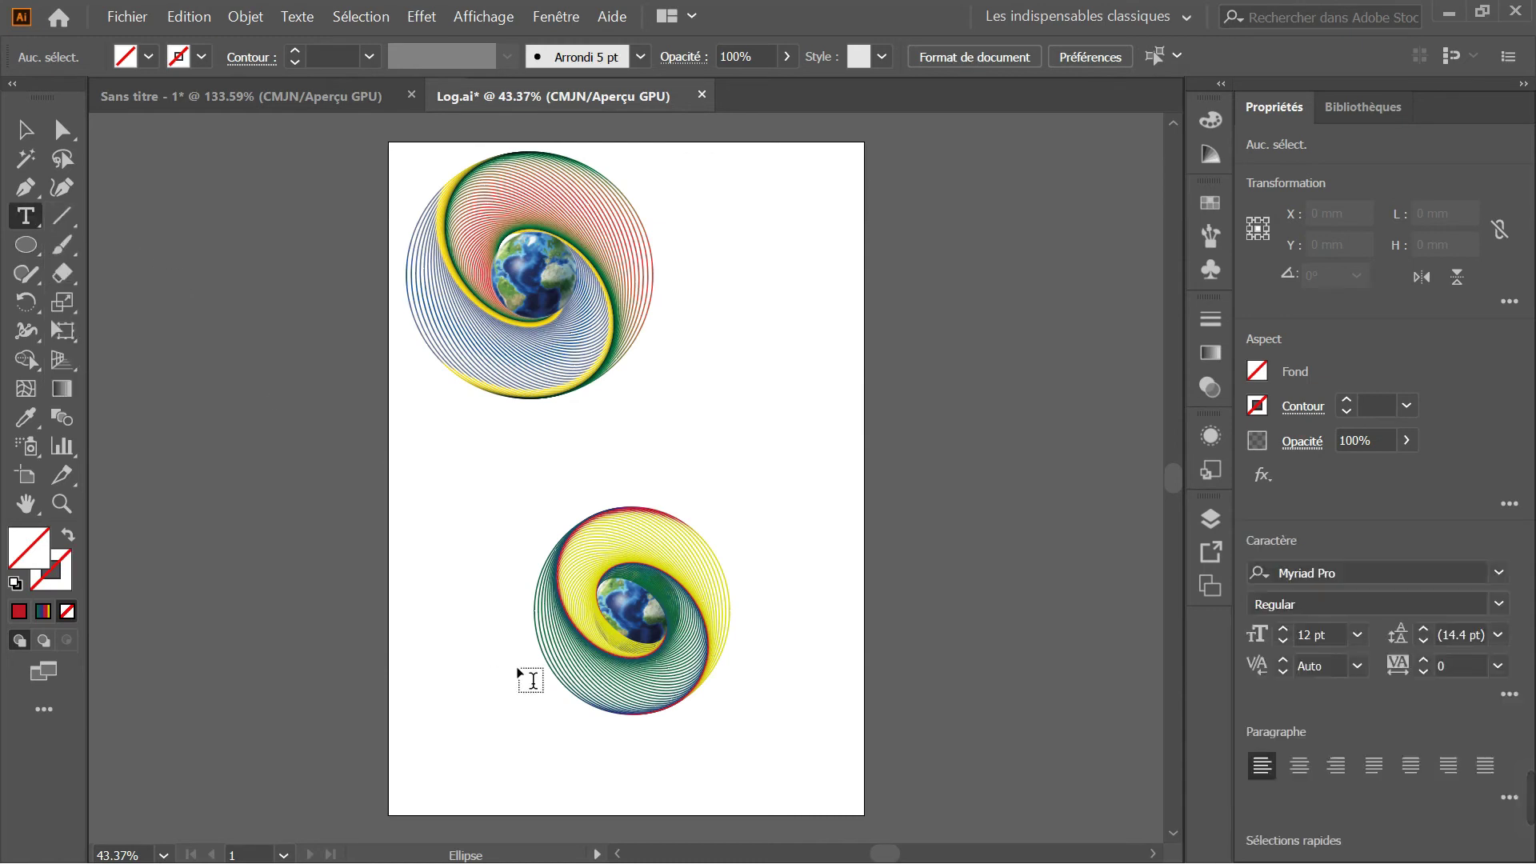
{"action": "left_click", "coordinate": [542, 752]}
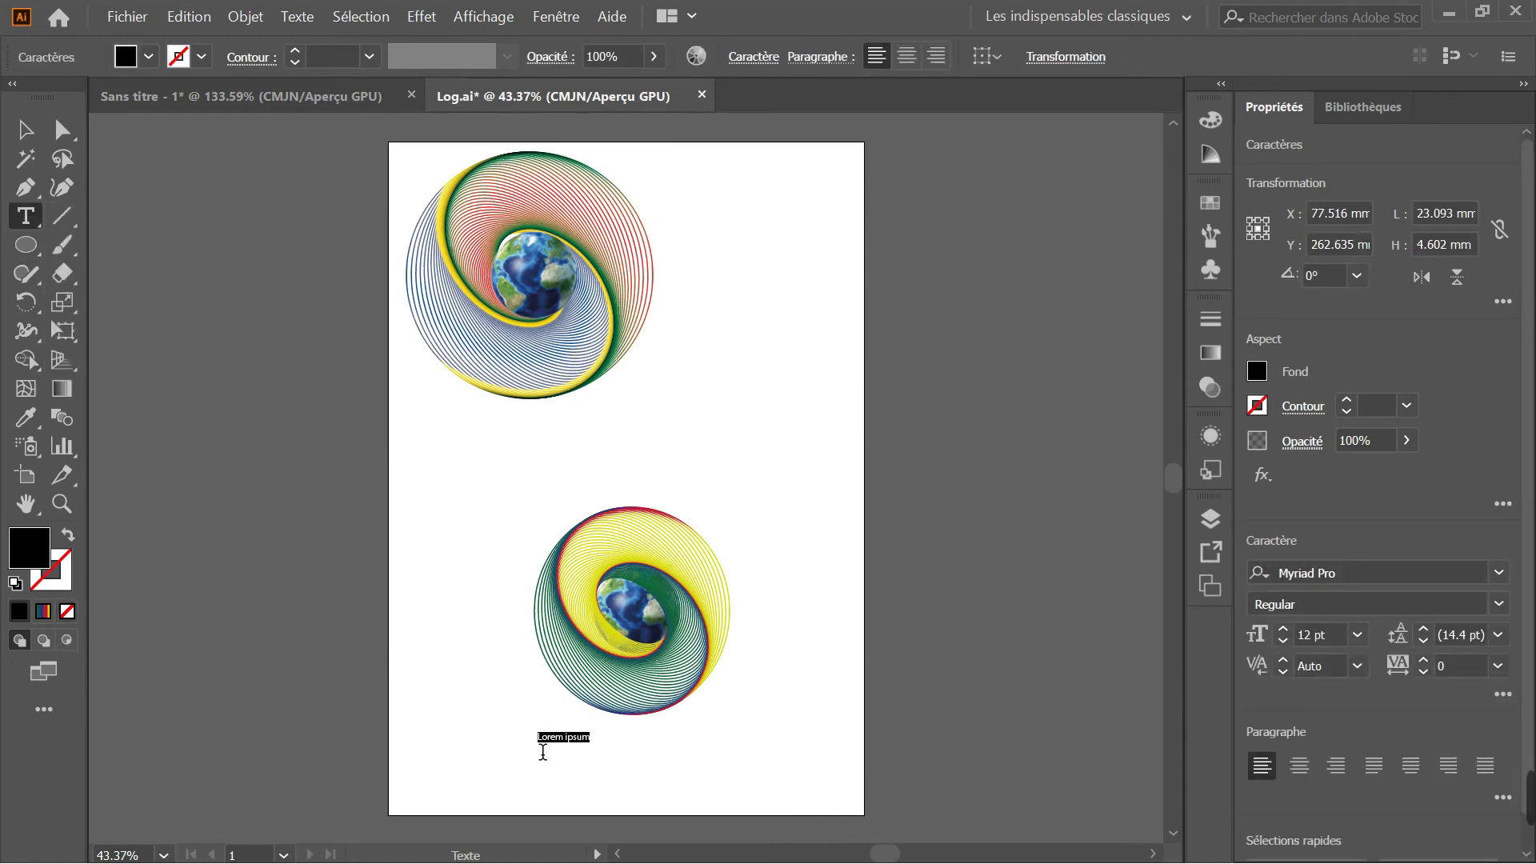
{"action": "type", "text": "I"}
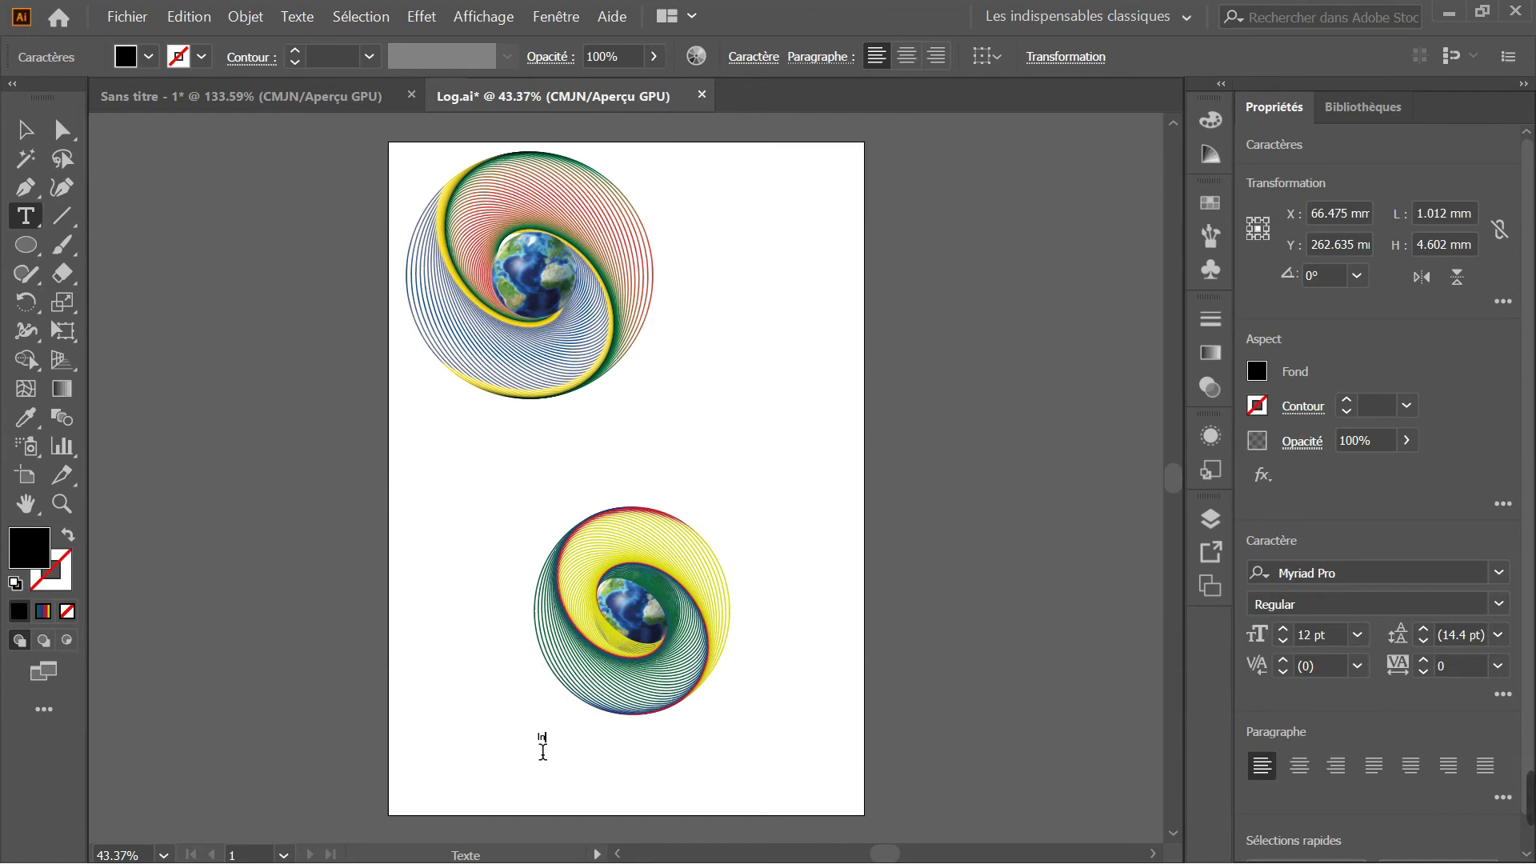
{"action": "type", "text": "nformatique sans frontières"}
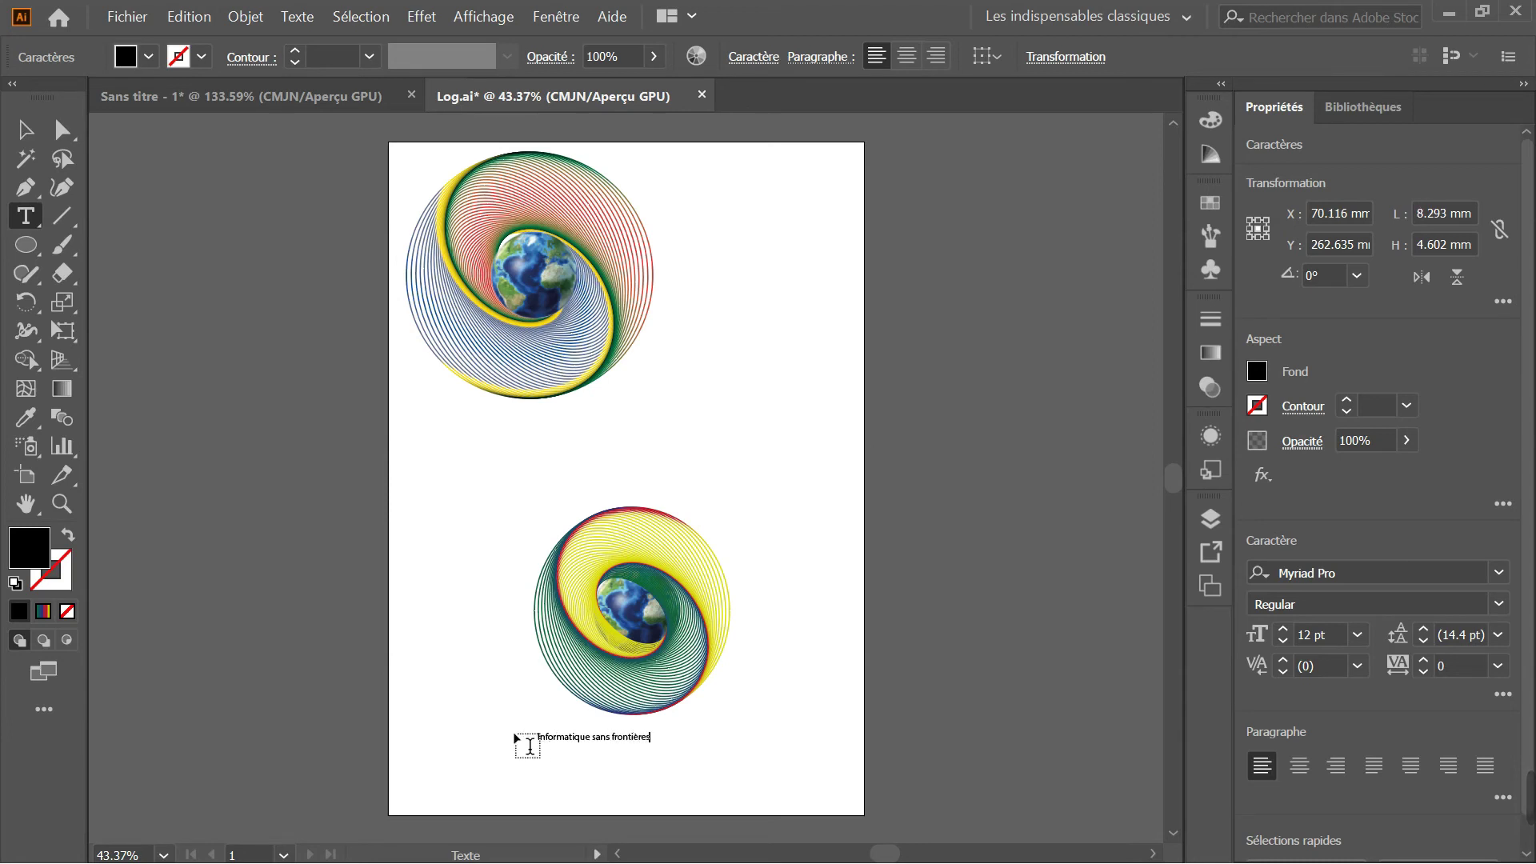
- Set the font size of the whole "Informatique sans frontières" text to 24 pt
{"action": "left_click_drag", "start_coordinate": [536, 737], "coordinate": [655, 739]}
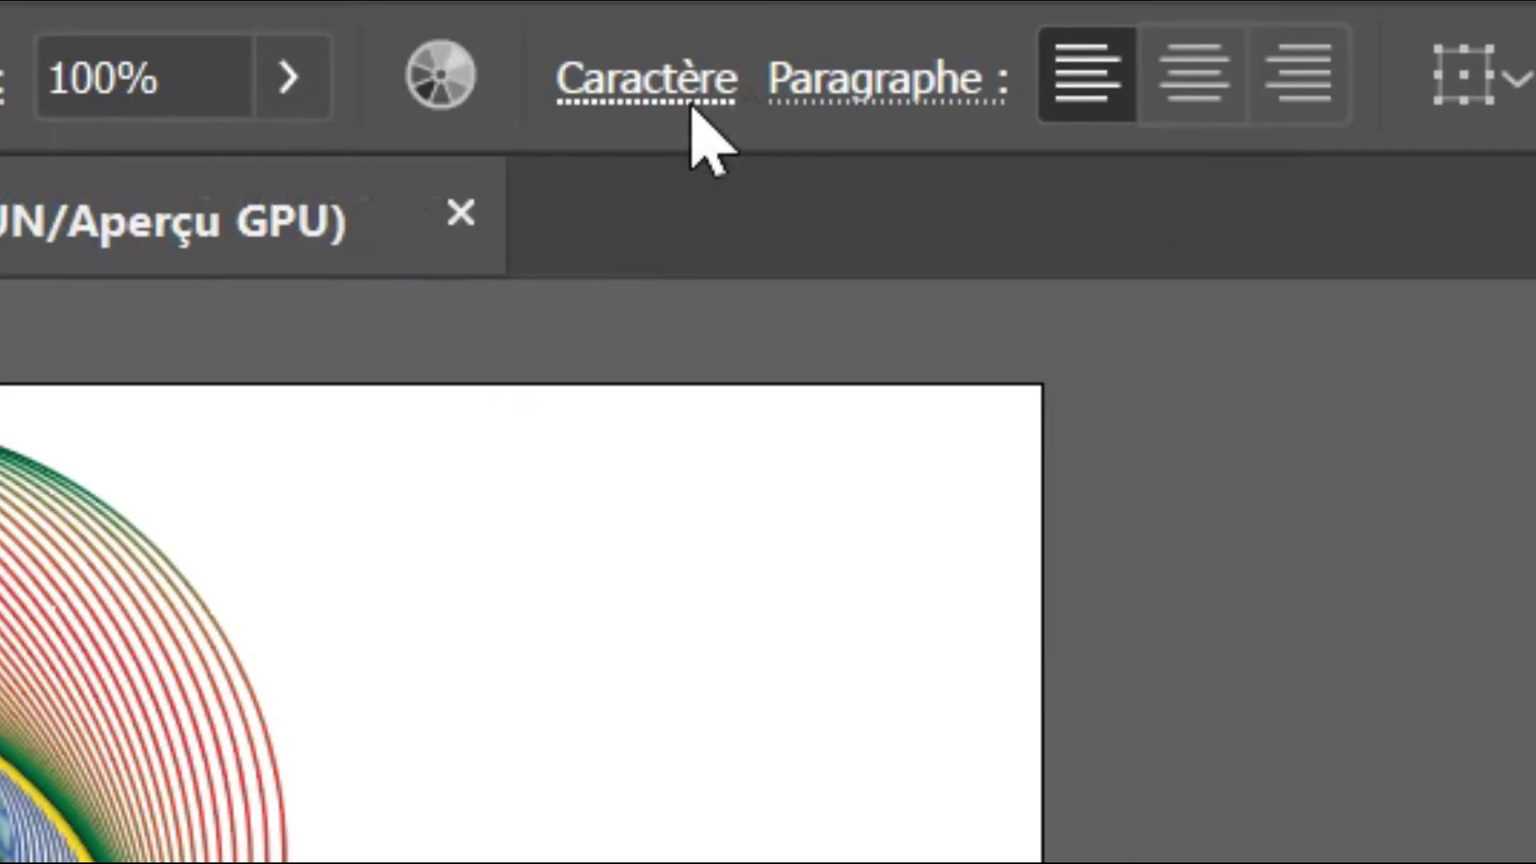
{"action": "left_click", "coordinate": [693, 104]}
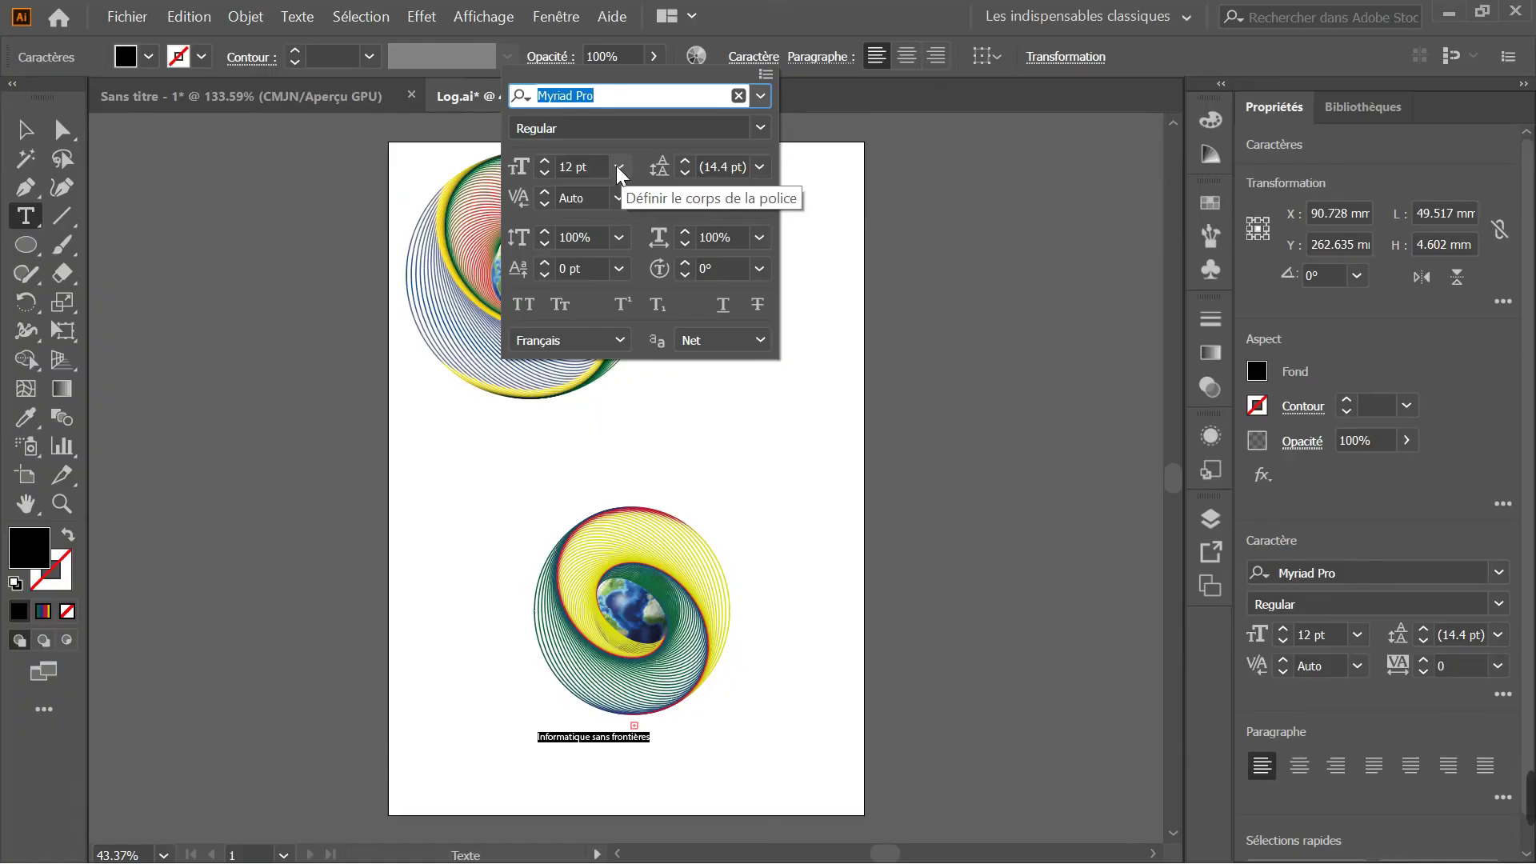
{"action": "left_click", "coordinate": [164, 472]}
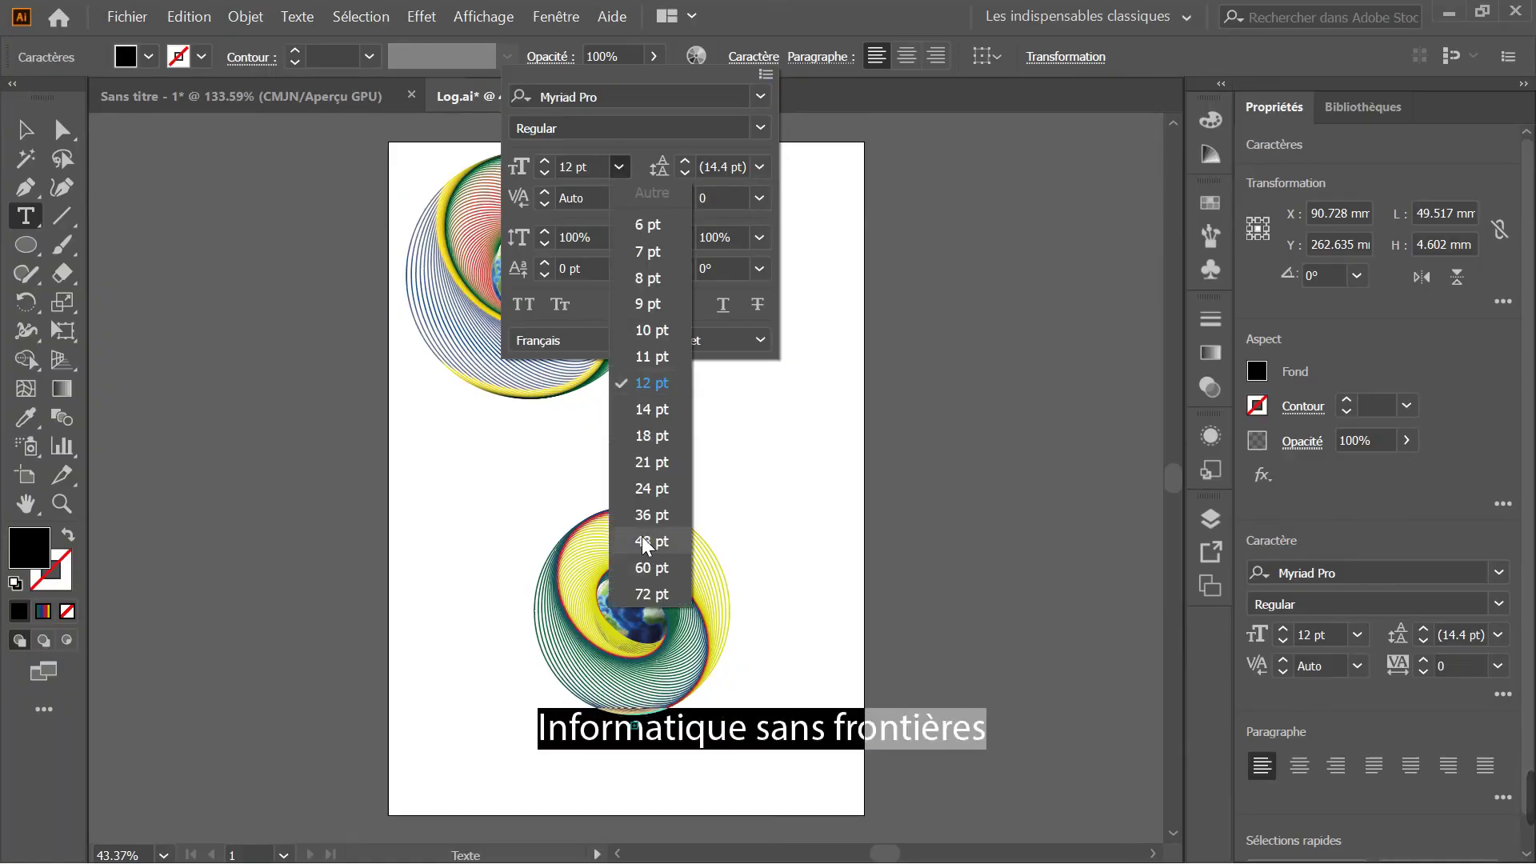
{"action": "left_click", "coordinate": [647, 494]}
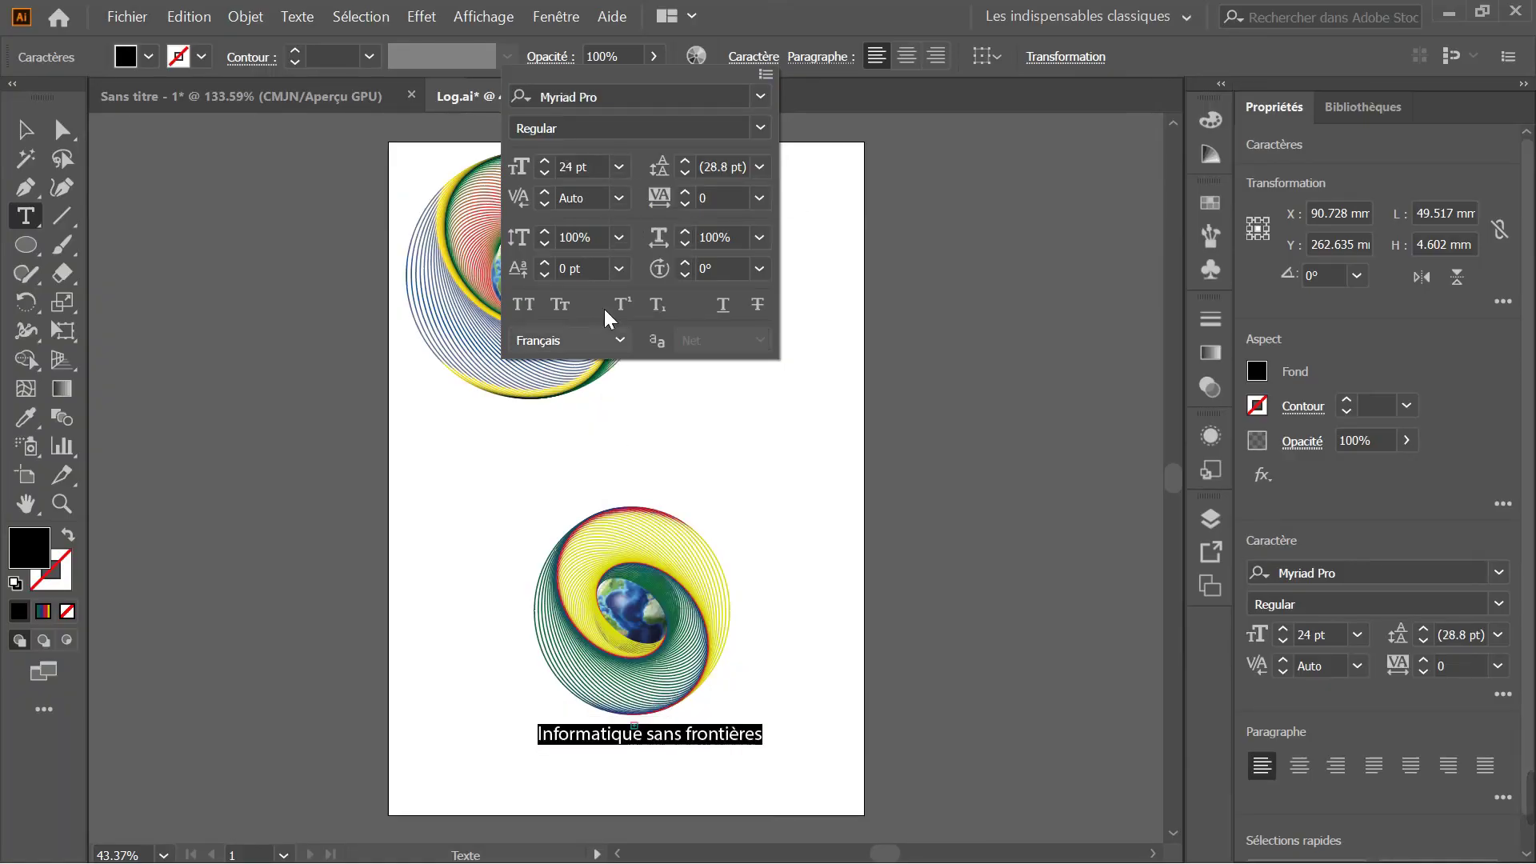
- Change the selected text's font to Agenda King and deselect it
{"action": "left_click", "coordinate": [760, 96]}
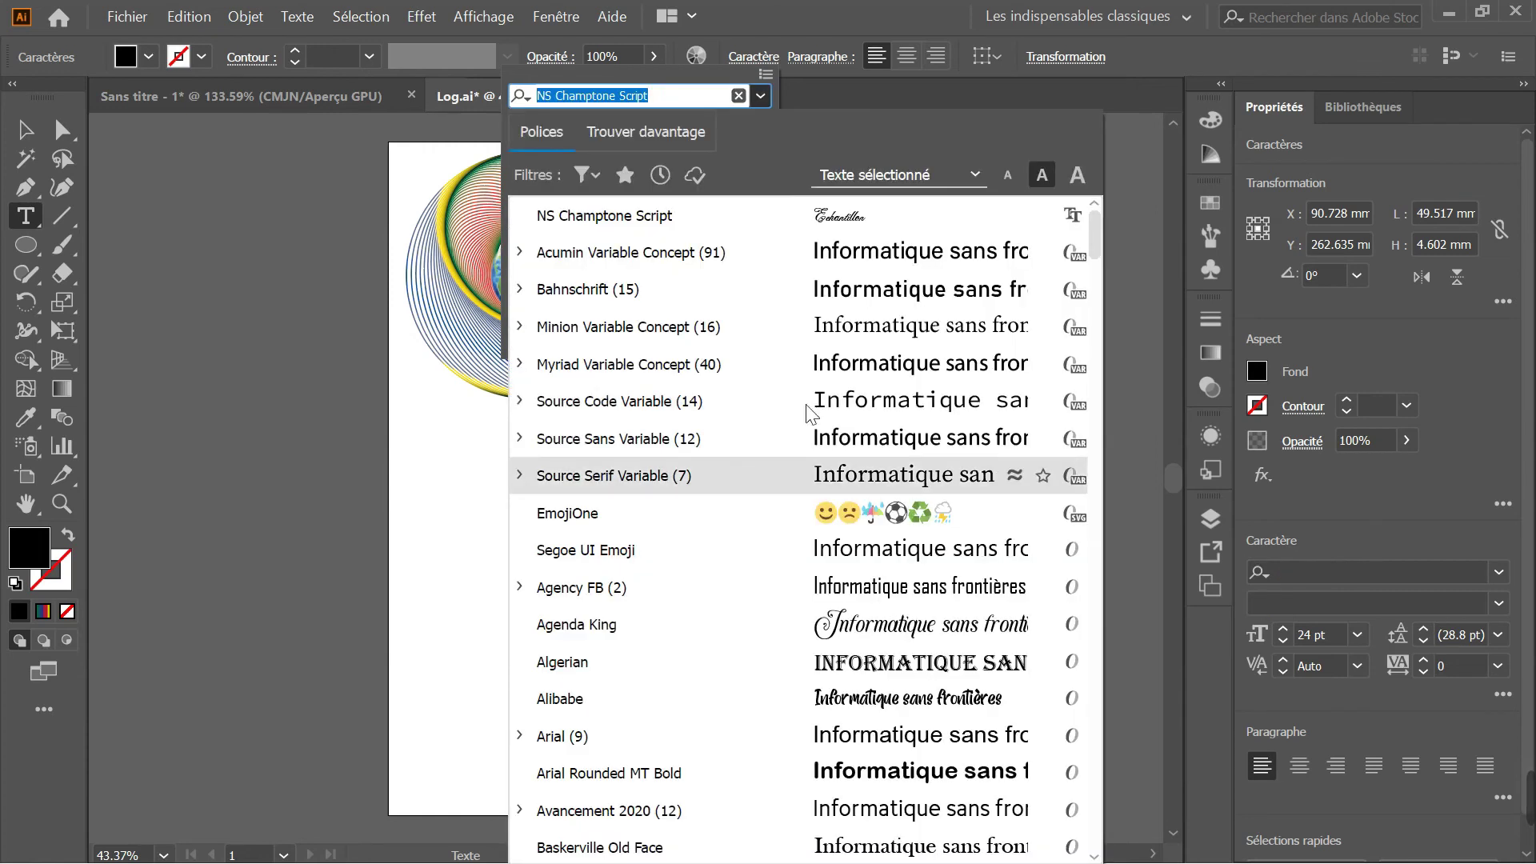
{"action": "left_click", "coordinate": [800, 623]}
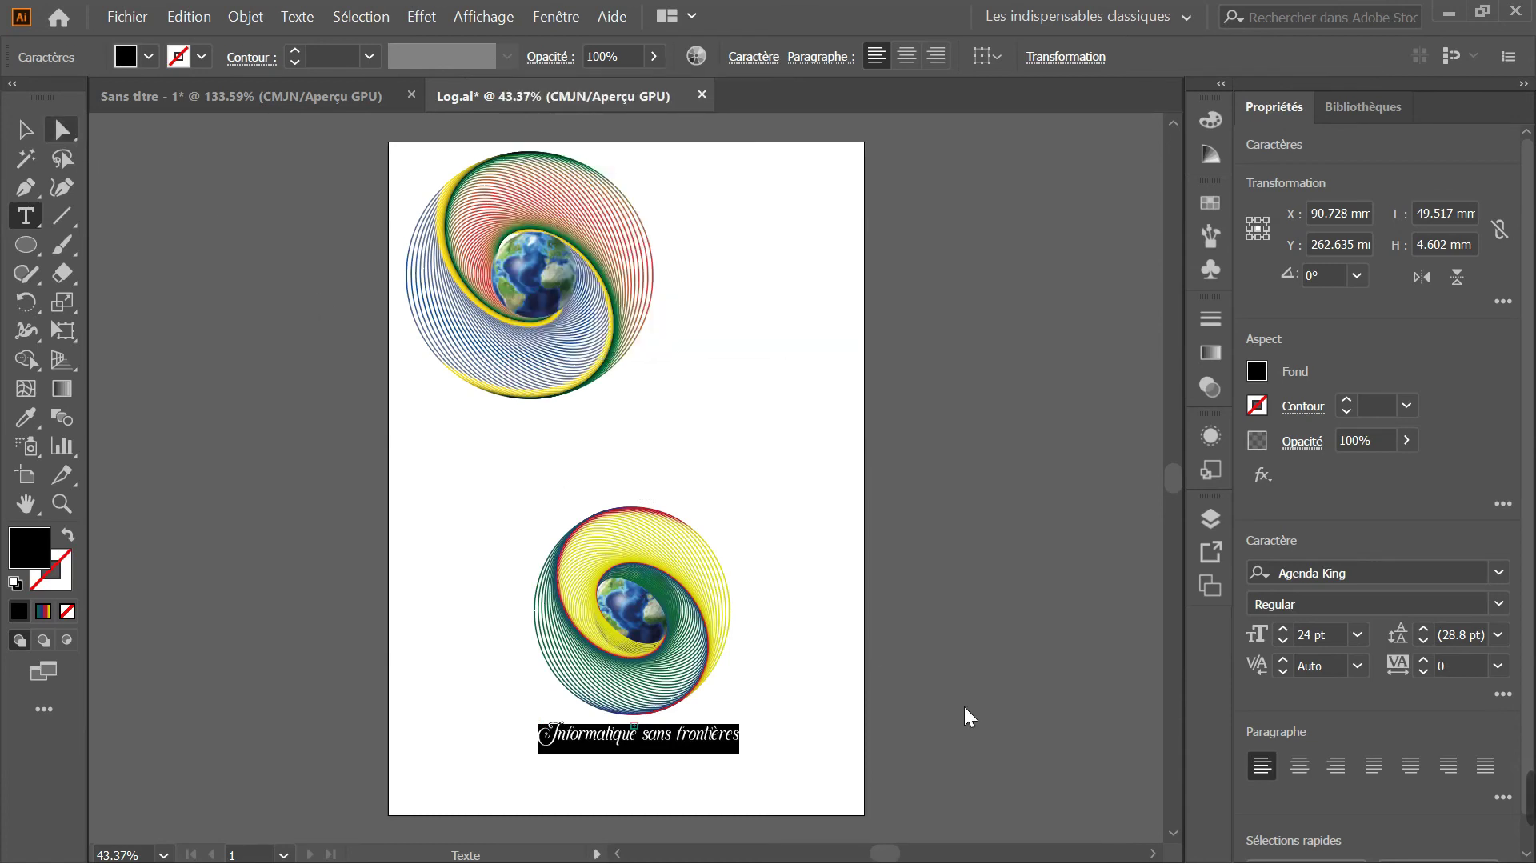
{"action": "left_click", "coordinate": [805, 616], "text": "ctrl"}
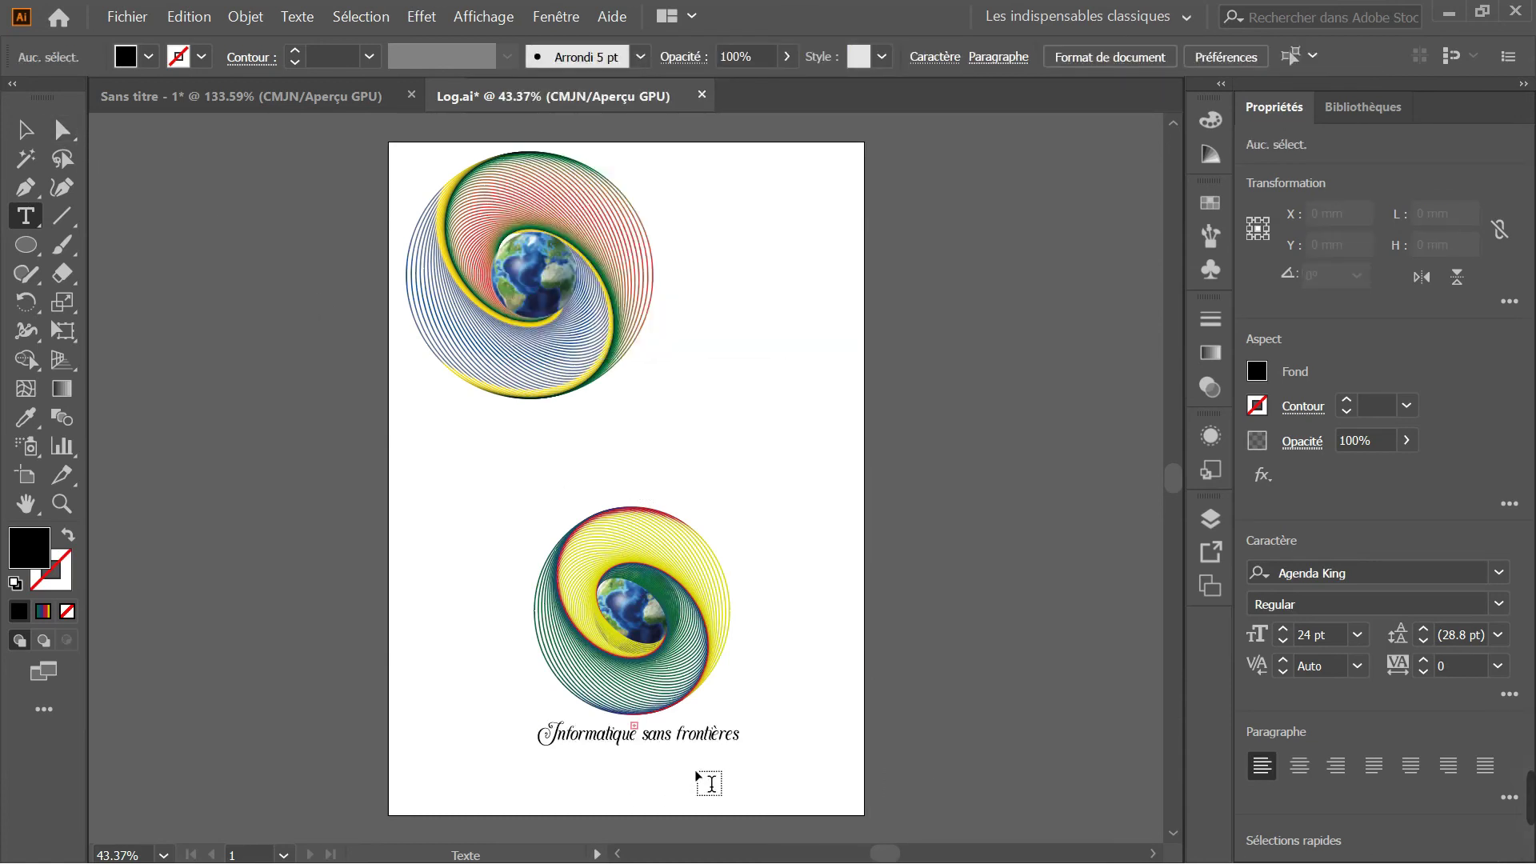